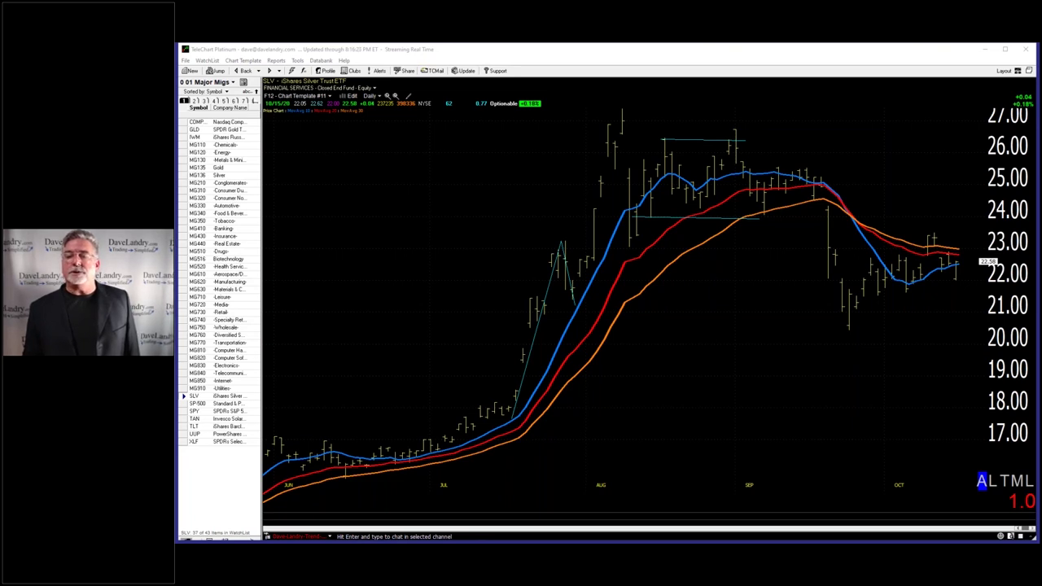
Step: Switch to Chart Template #2 and open the JD chart
{"action": "left_click", "coordinate": [871, 205]}
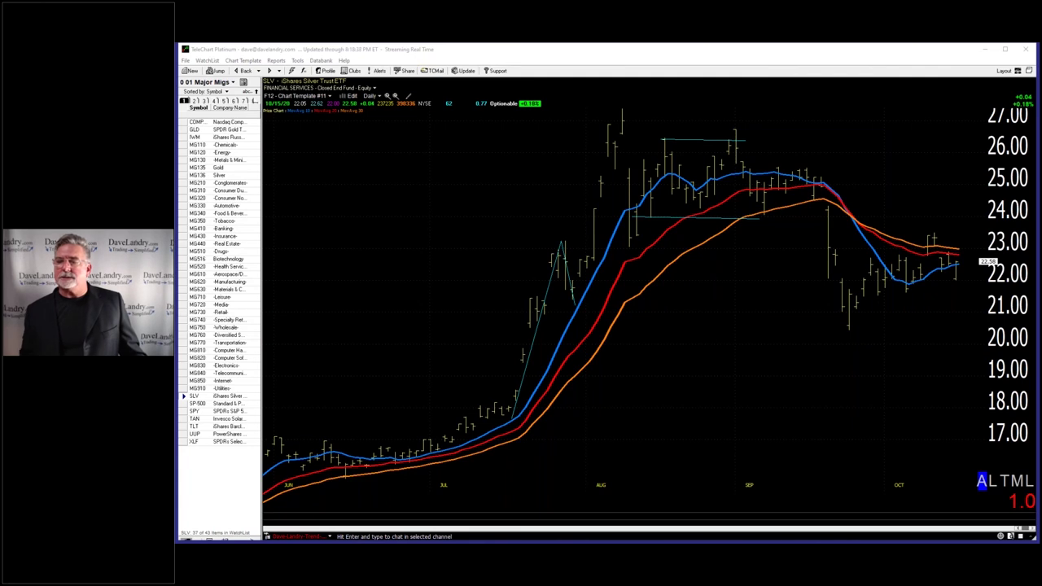
{"action": "left_click", "coordinate": [841, 268]}
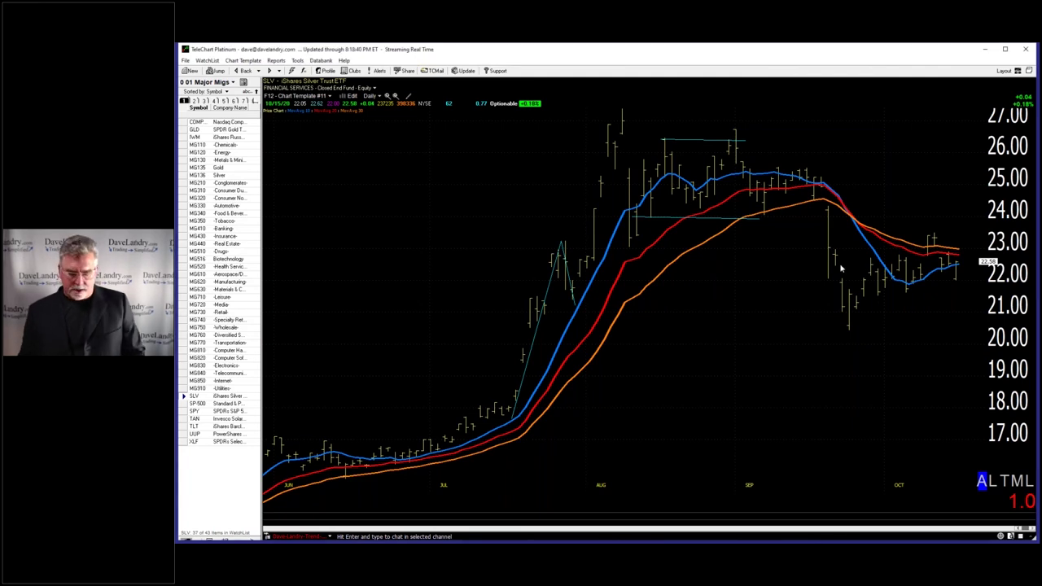
{"action": "key", "text": "F2"}
{"action": "type", "text": "JD"}
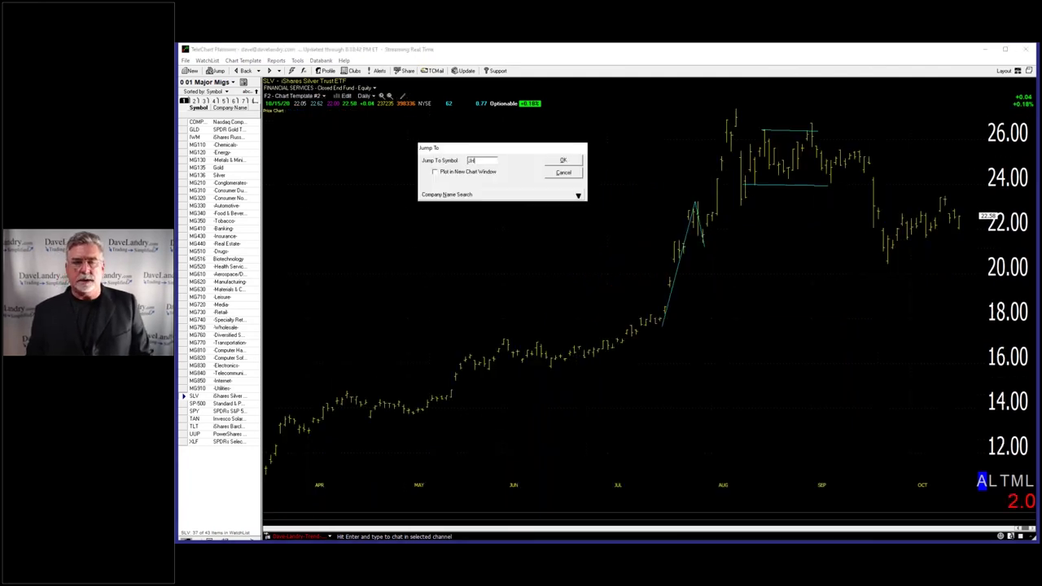
{"action": "key", "text": "Return"}
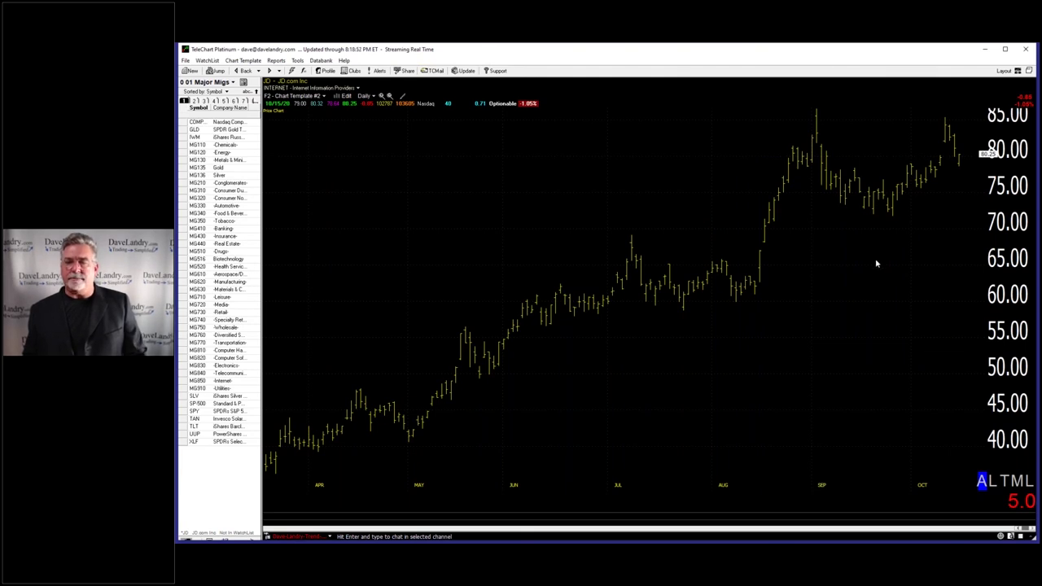
Step: Add a 30-period exponential moving average to the price chart
{"action": "key", "text": "m"}
{"action": "left_click", "coordinate": [392, 349]}
{"action": "left_click", "coordinate": [832, 300]}
{"action": "left_click", "coordinate": [824, 349]}
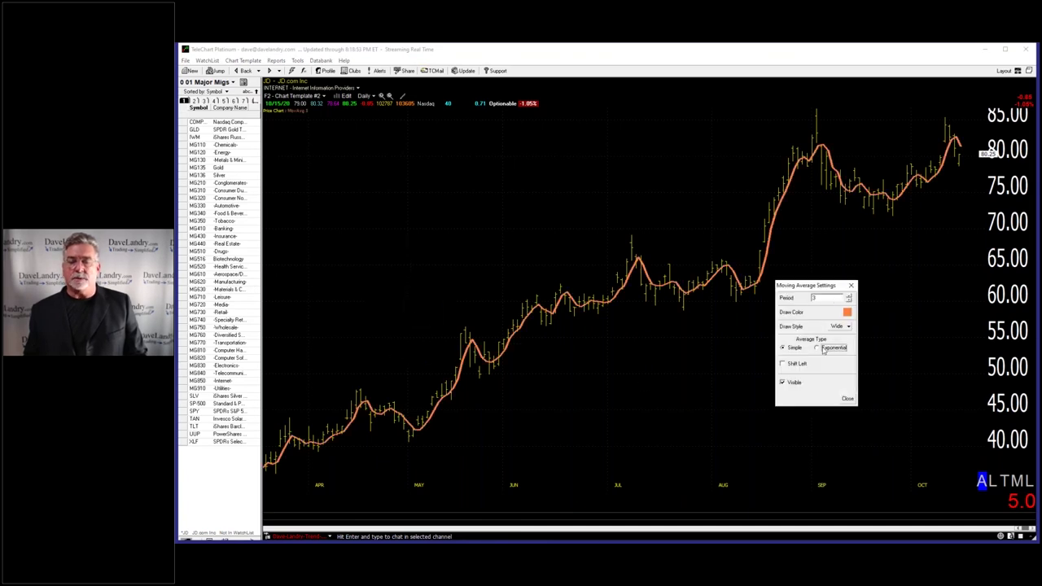
{"action": "left_click", "coordinate": [827, 302]}
{"action": "type", "text": "30"}
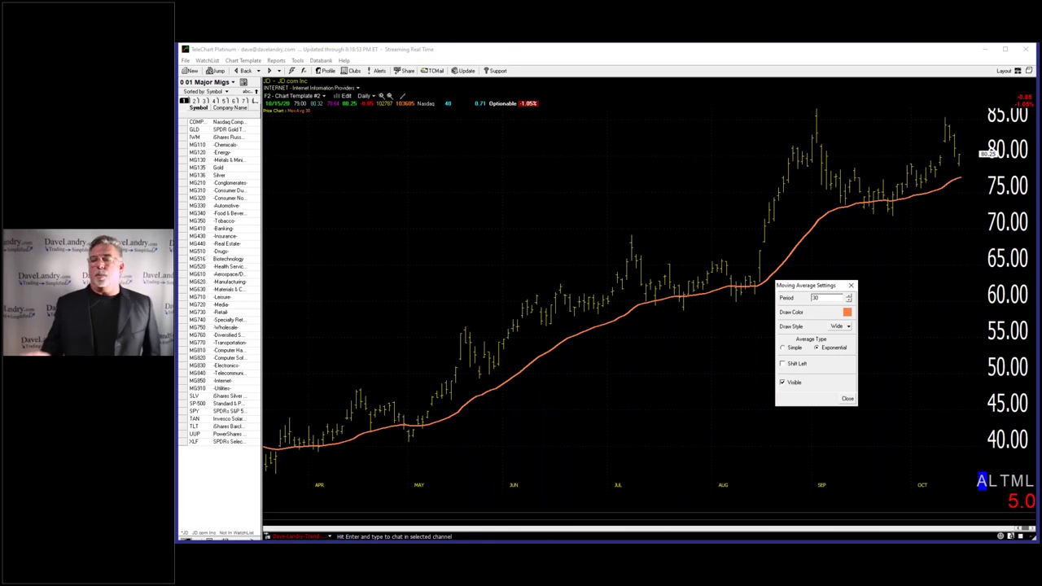
{"action": "left_click", "coordinate": [848, 400]}
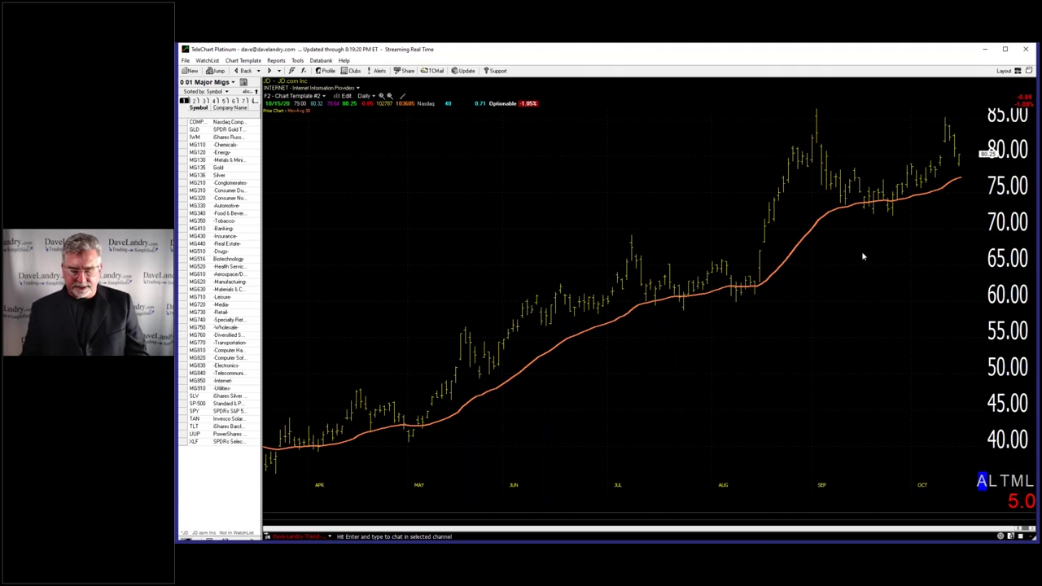
Step: Open the BCLI chart to review its price action
{"action": "type", "text": "BF"}
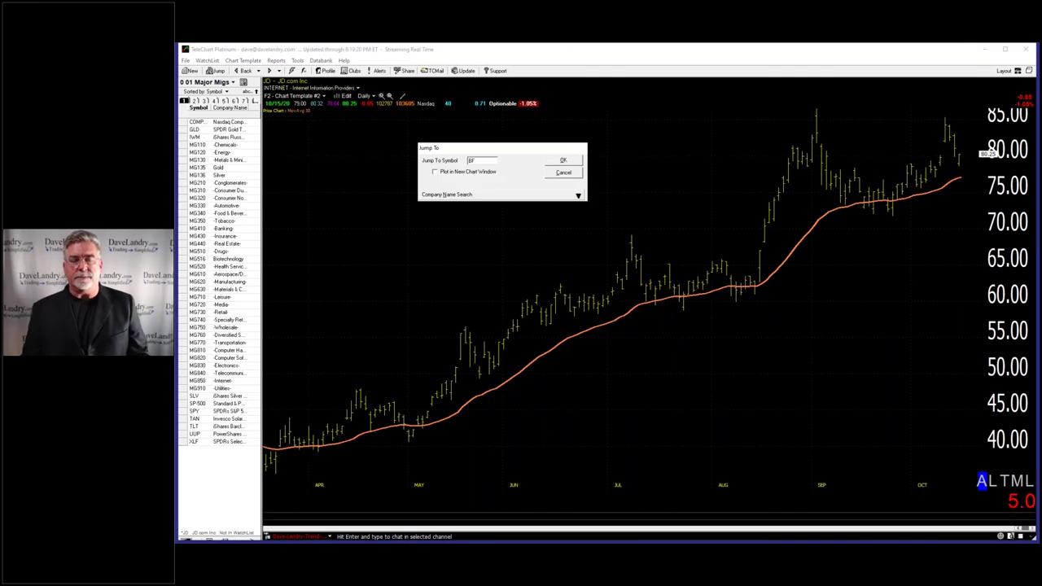
{"action": "type", "text": "B"}
{"action": "type", "text": "I"}
{"action": "key", "text": "Return"}
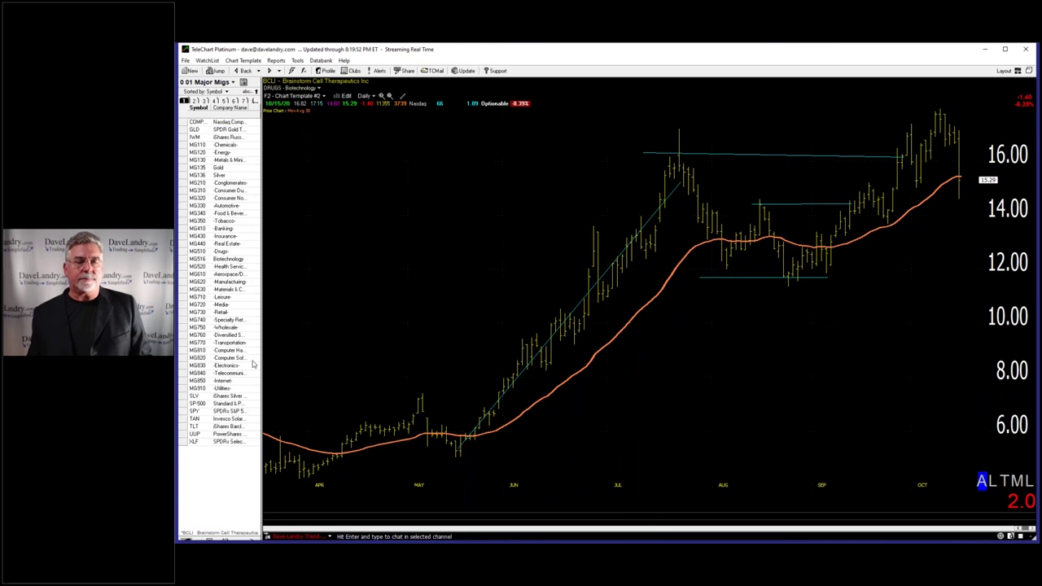
Step: Show the S&P 500 from the watchlist with Chart Template #11, and view the Nasdaq Composite chart
{"action": "left_click", "coordinate": [198, 403]}
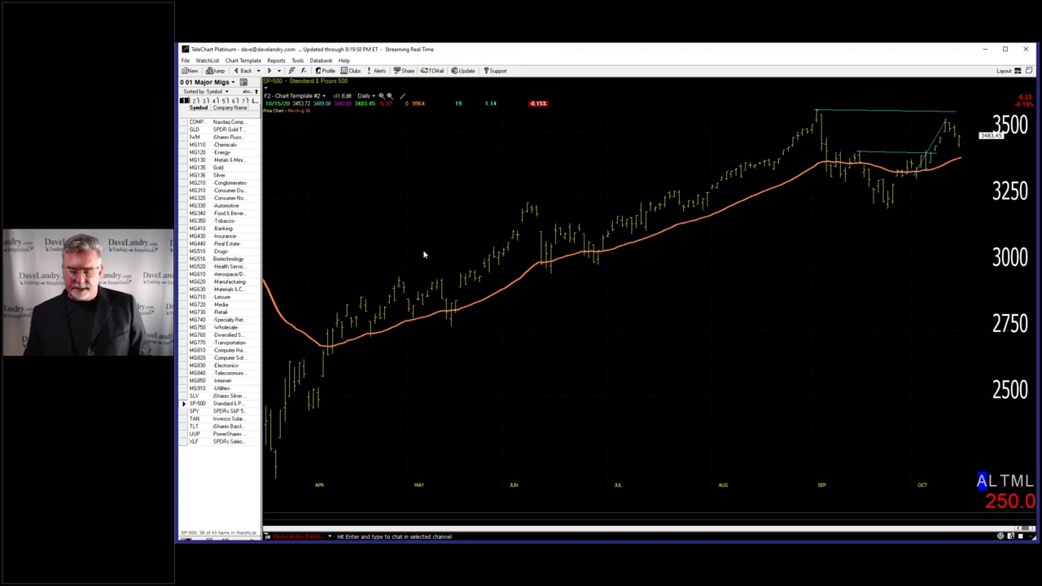
{"action": "key", "text": "F12"}
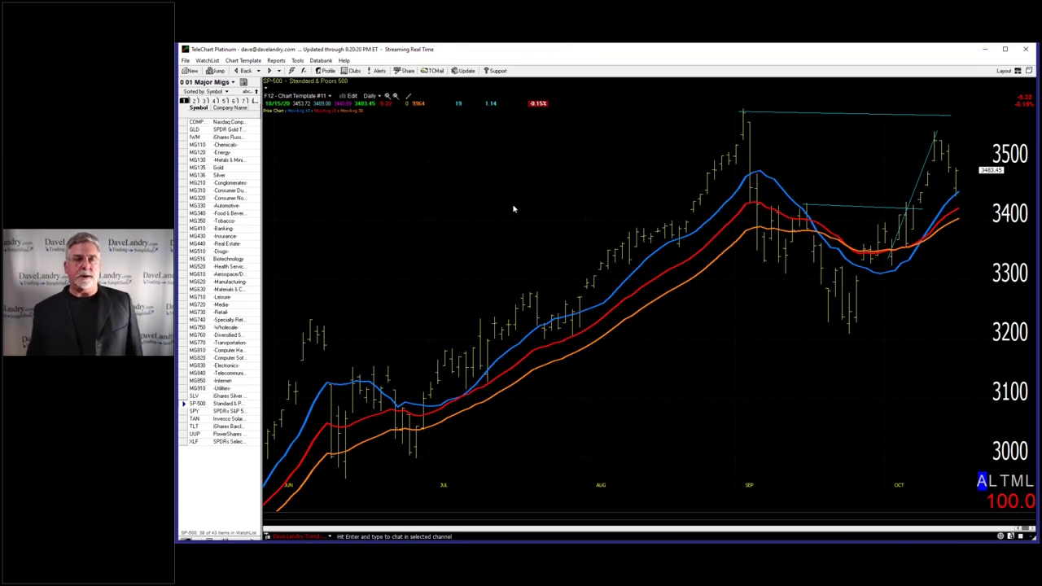
{"action": "left_click", "coordinate": [213, 122]}
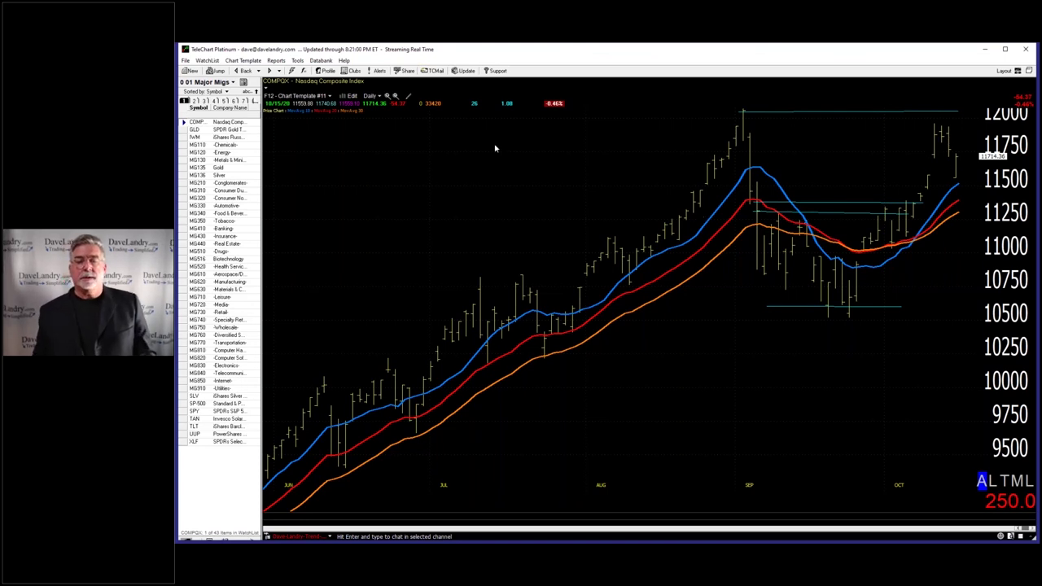
Step: On the IWM chart, erase all drawings and draw a near-horizontal trendline from the latest close of 162.75 back to mid-September
{"action": "key", "text": "space"}
{"action": "key", "text": "space"}
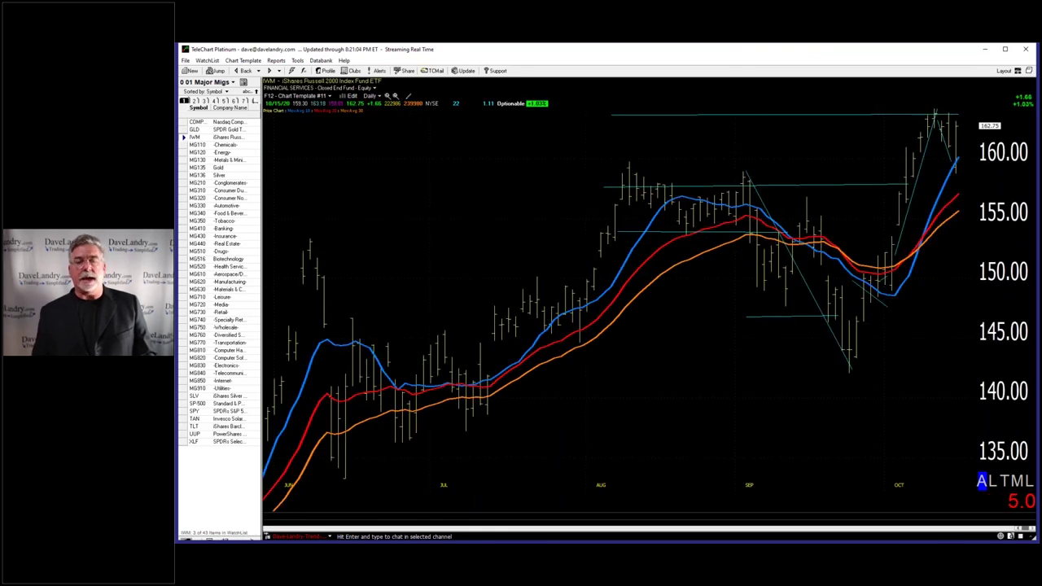
{"action": "left_click", "coordinate": [298, 61]}
{"action": "mouse_move", "coordinate": [385, 82]}
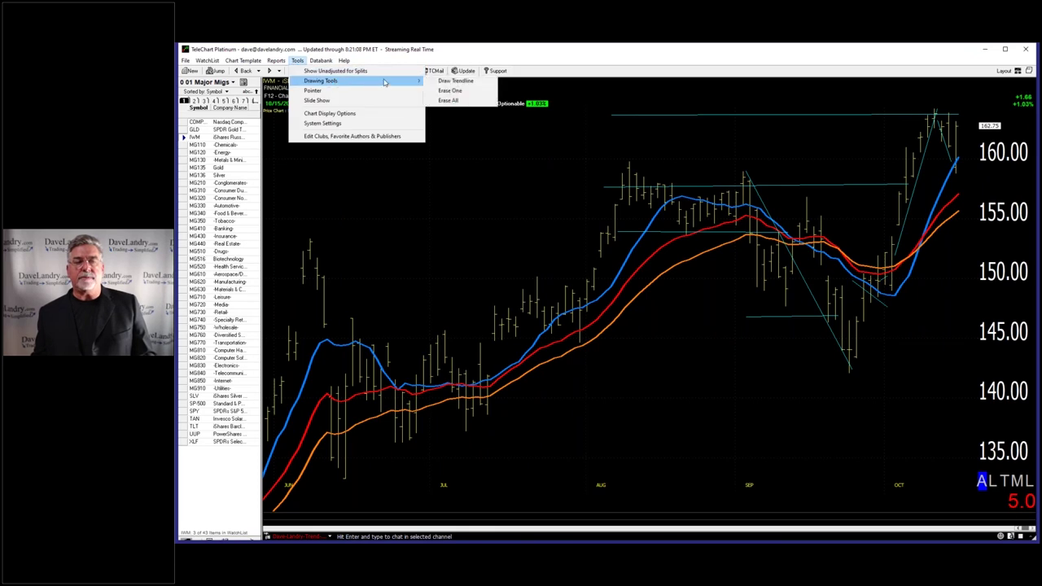
{"action": "left_click", "coordinate": [456, 100]}
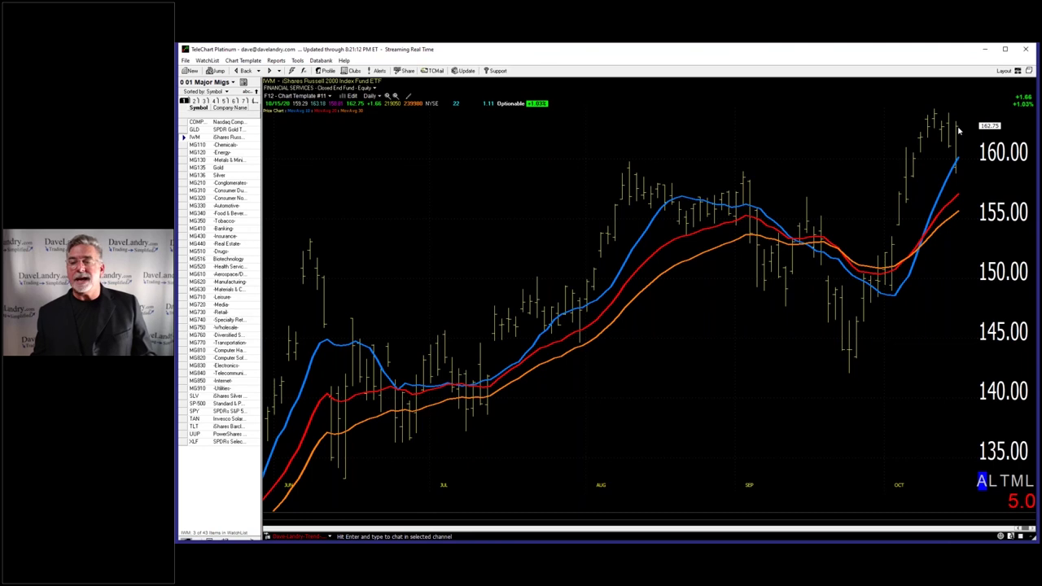
{"action": "mouse_move", "coordinate": [958, 127]}
{"action": "left_mouse_down"}
{"action": "mouse_move", "coordinate": [905, 114]}
{"action": "mouse_move", "coordinate": [814, 114]}
{"action": "mouse_move", "coordinate": [805, 124]}
{"action": "left_mouse_up"}
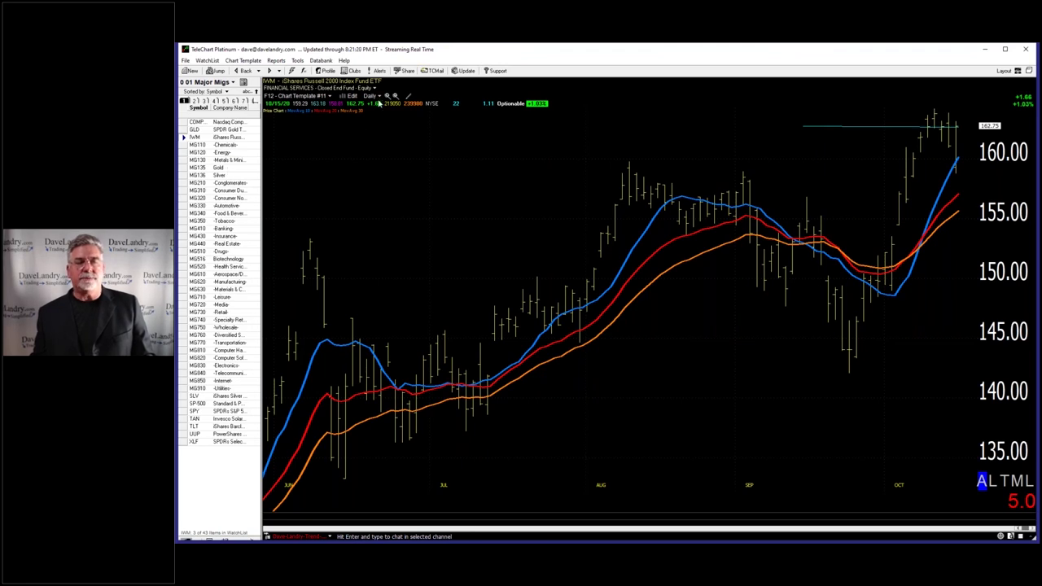
Step: Review the Gold group (MG135), GLD and SLV charts from the watchlist
{"action": "left_click", "coordinate": [221, 166]}
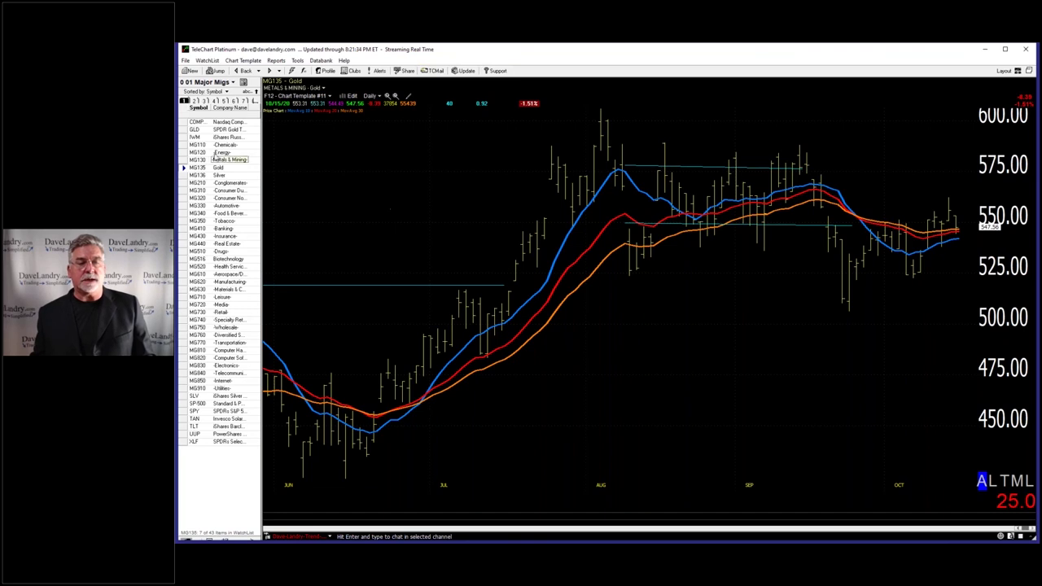
{"action": "left_click", "coordinate": [215, 129]}
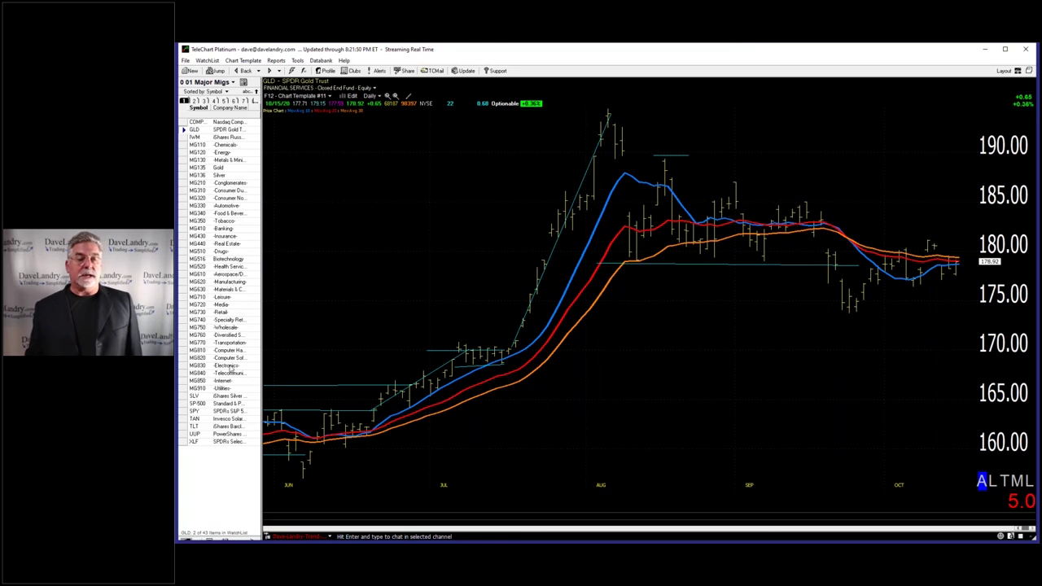
{"action": "left_click", "coordinate": [199, 396]}
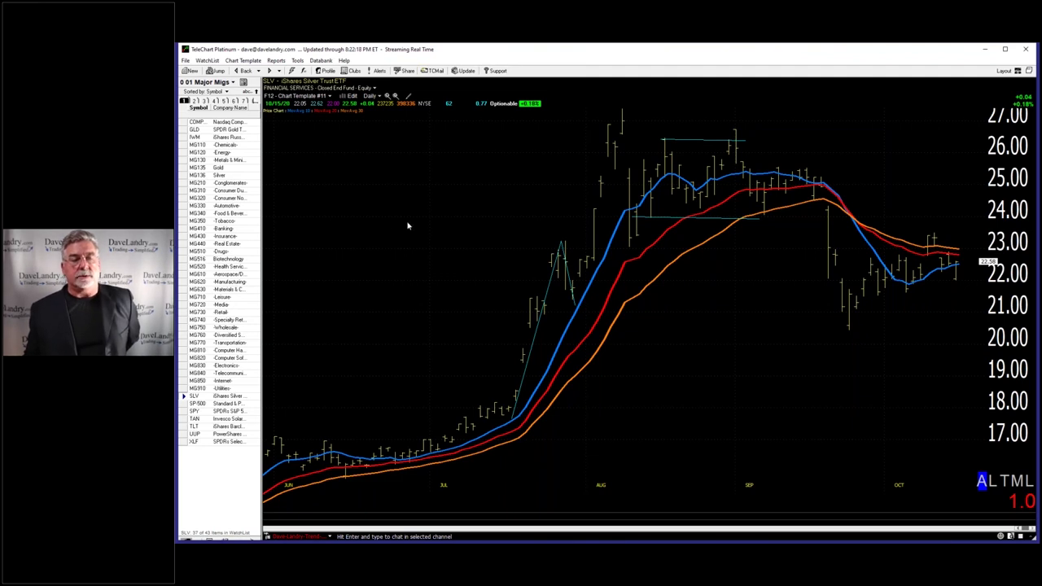
Step: Review the Biotechnology, Drugs, Health Services and Energy sector charts
{"action": "left_click", "coordinate": [206, 262]}
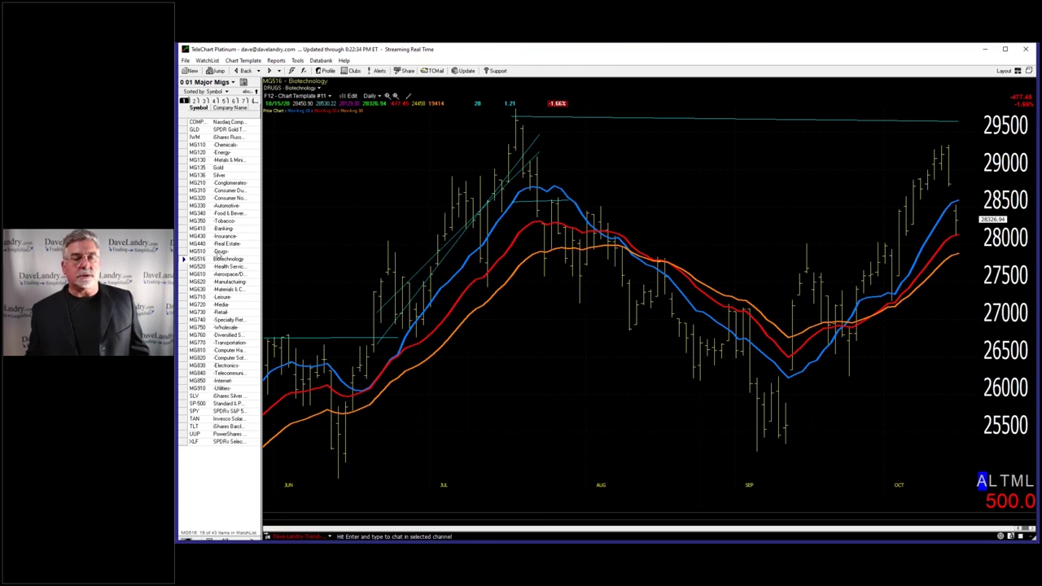
{"action": "left_click", "coordinate": [216, 251]}
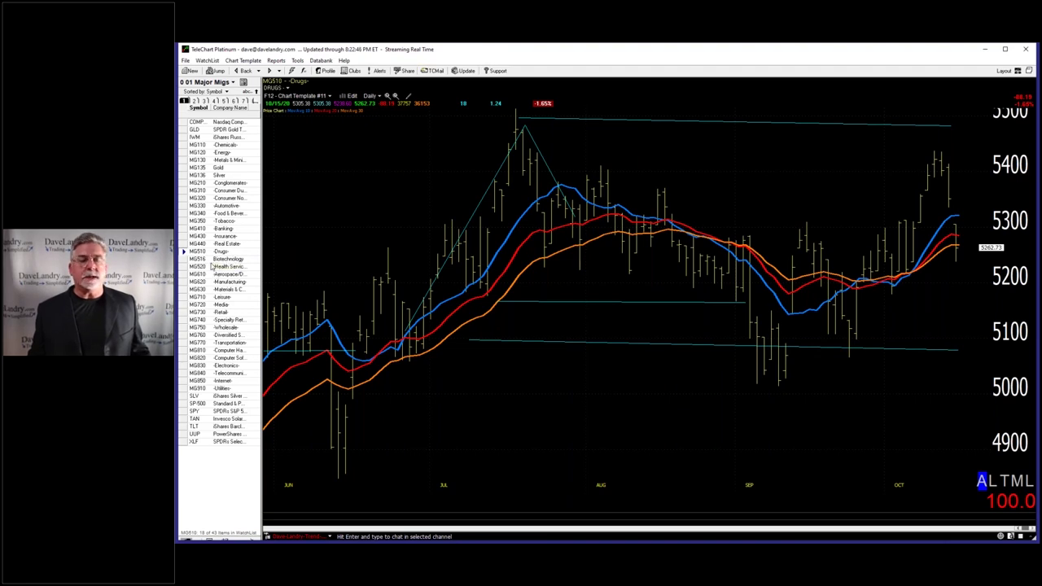
{"action": "left_click", "coordinate": [210, 266]}
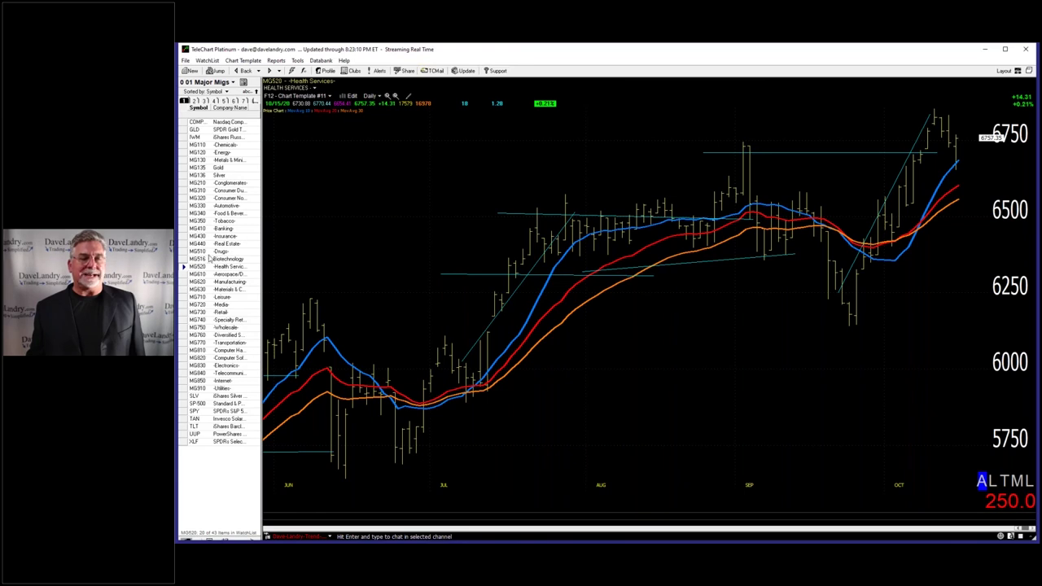
{"action": "left_click", "coordinate": [220, 152]}
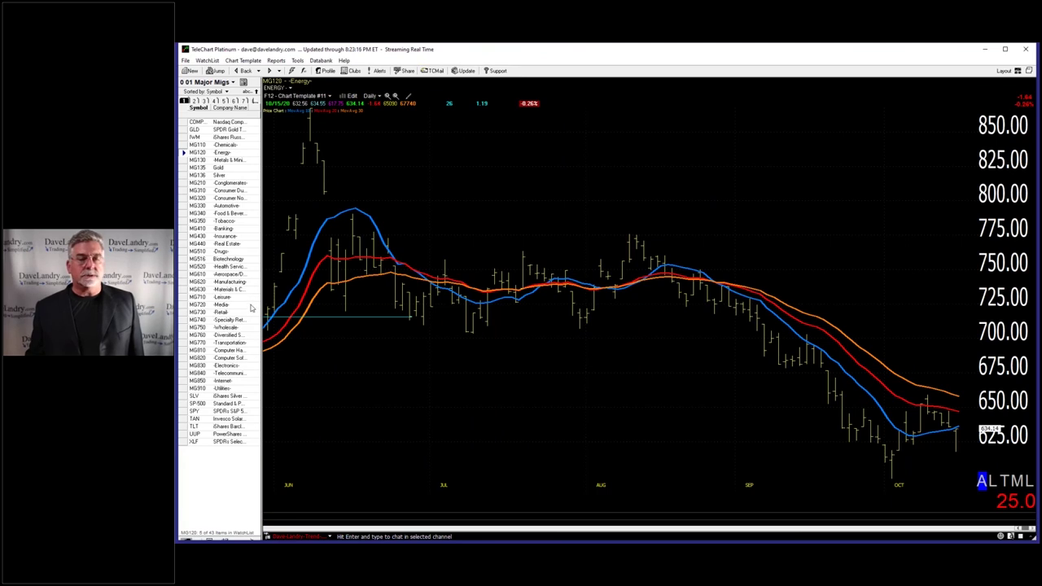
Step: Open the Electronics sector chart and extend the trendline from the early-September high to the latest bar
{"action": "left_click", "coordinate": [218, 368]}
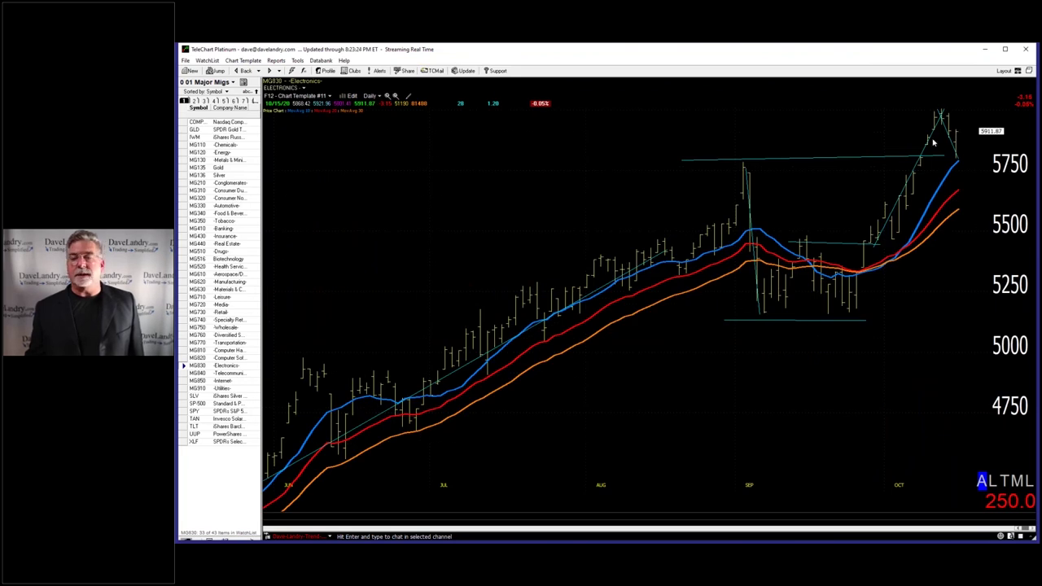
{"action": "mouse_move", "coordinate": [944, 157]}
{"action": "left_mouse_down"}
{"action": "mouse_move", "coordinate": [969, 161]}
{"action": "mouse_move", "coordinate": [957, 158]}
{"action": "left_mouse_up"}
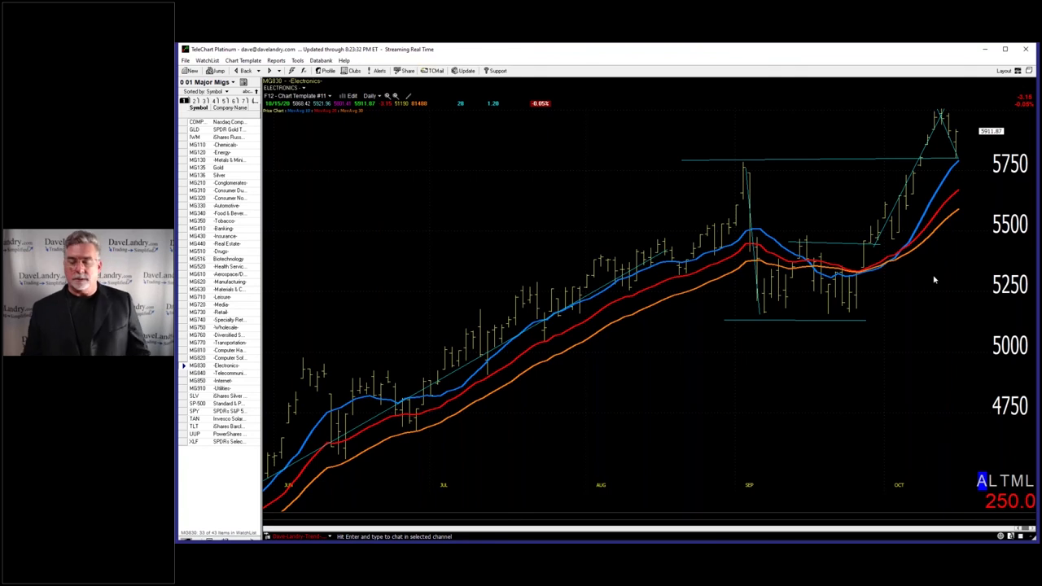
Step: Open the SMH chart and draw a horizontal trendline from the early-September high to the latest bar
{"action": "type", "text": "SMH"}
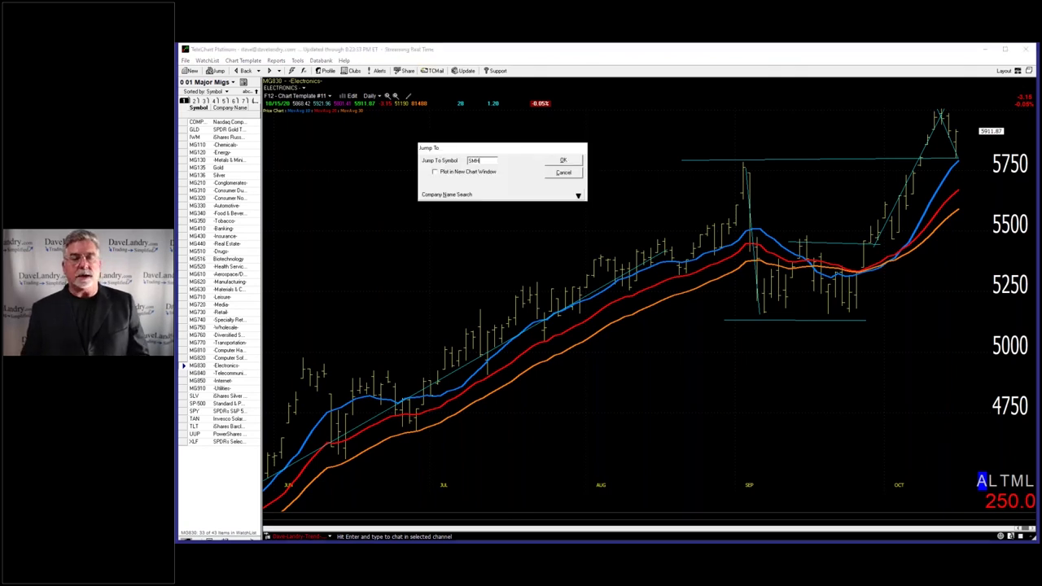
{"action": "key", "text": "Return"}
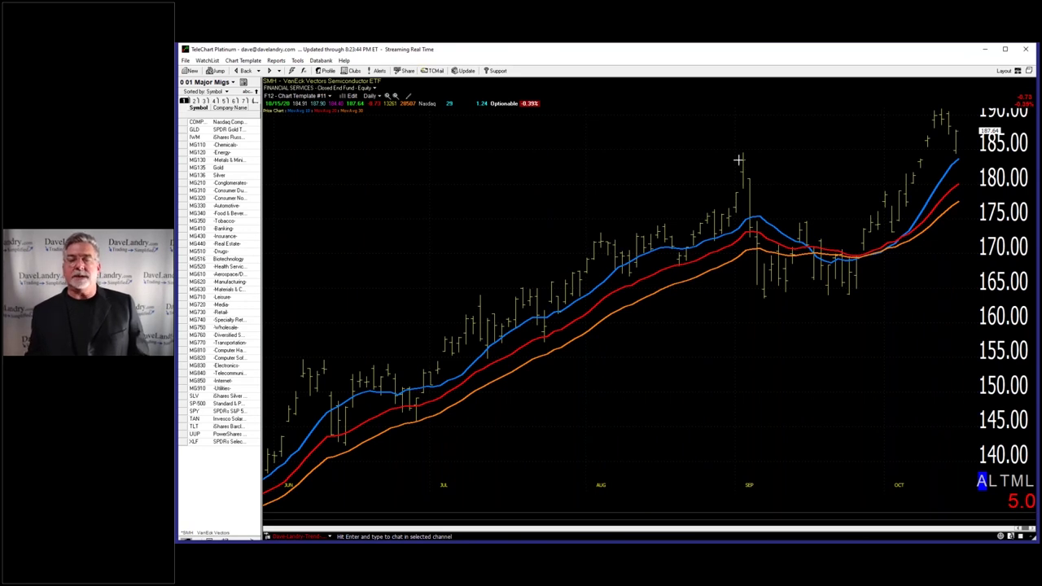
{"action": "left_click_drag", "start_coordinate": [738, 160], "coordinate": [966, 161]}
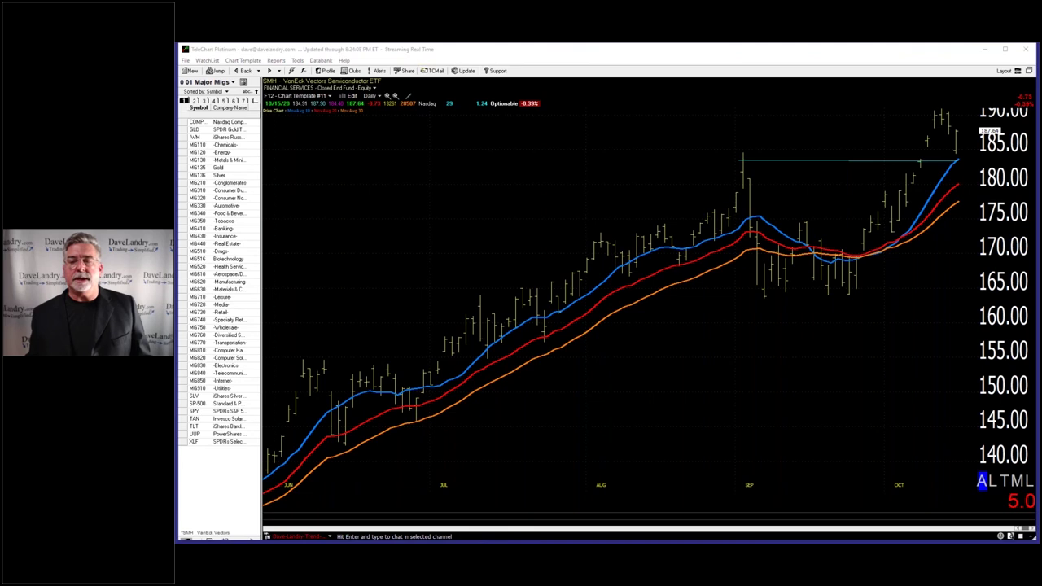
Step: Open the REGI chart
{"action": "left_click", "coordinate": [816, 144]}
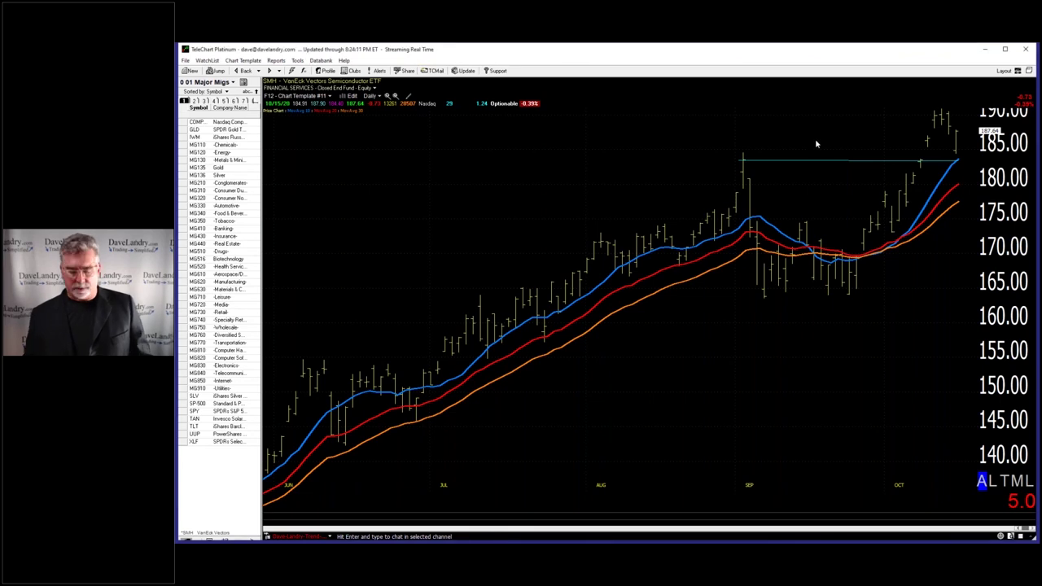
{"action": "key", "text": "e"}
{"action": "key", "text": "Escape"}
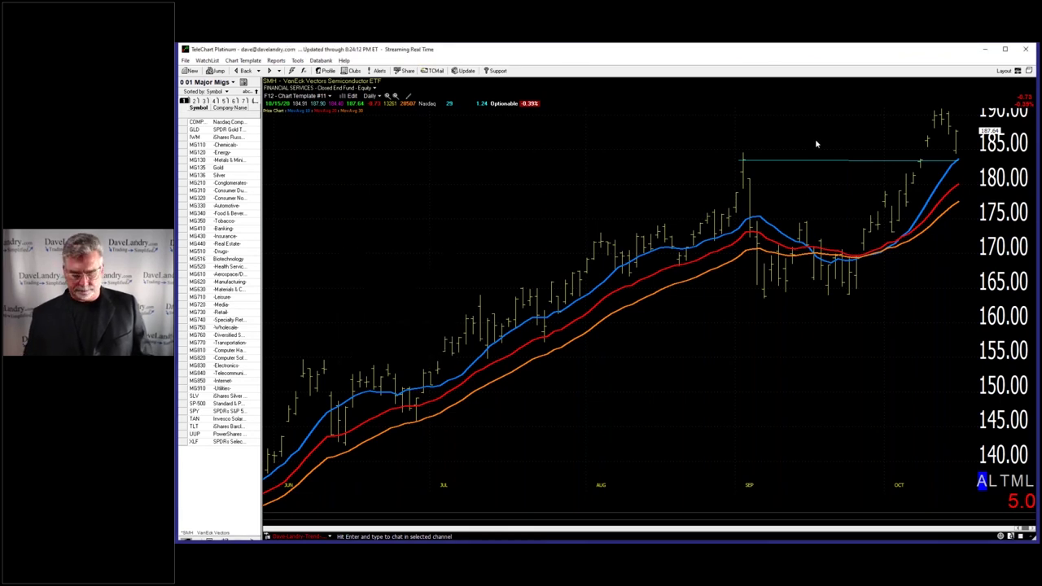
{"action": "type", "text": "EEGI"}
{"action": "key", "text": "Return"}
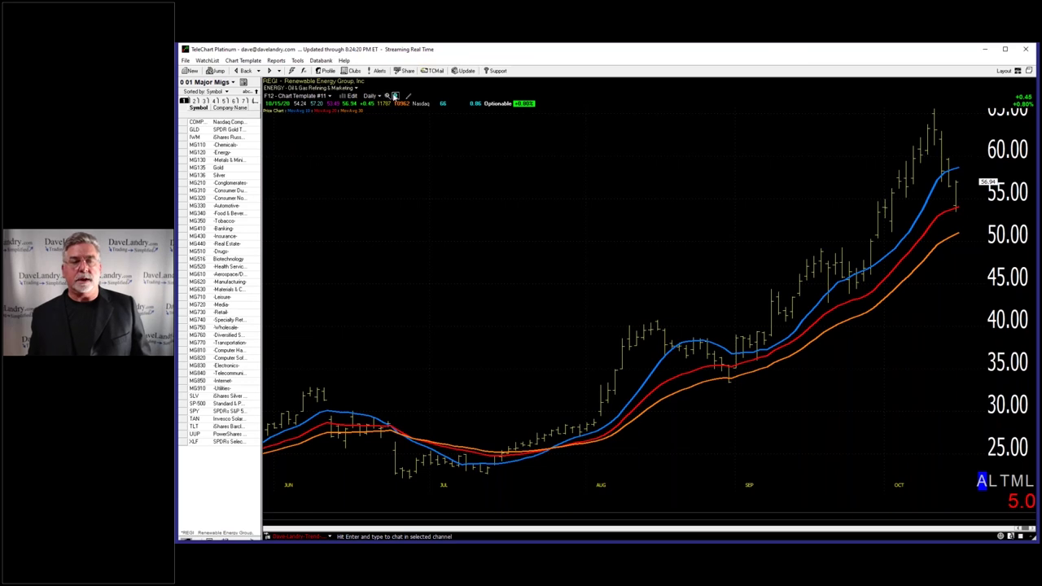
Step: Examine REGI's multi-year price history back to 2017 and return to the June–October daily range
{"action": "left_click", "coordinate": [395, 96]}
{"action": "left_click", "coordinate": [395, 97]}
{"action": "left_click", "coordinate": [394, 96]}
{"action": "left_click", "coordinate": [395, 96]}
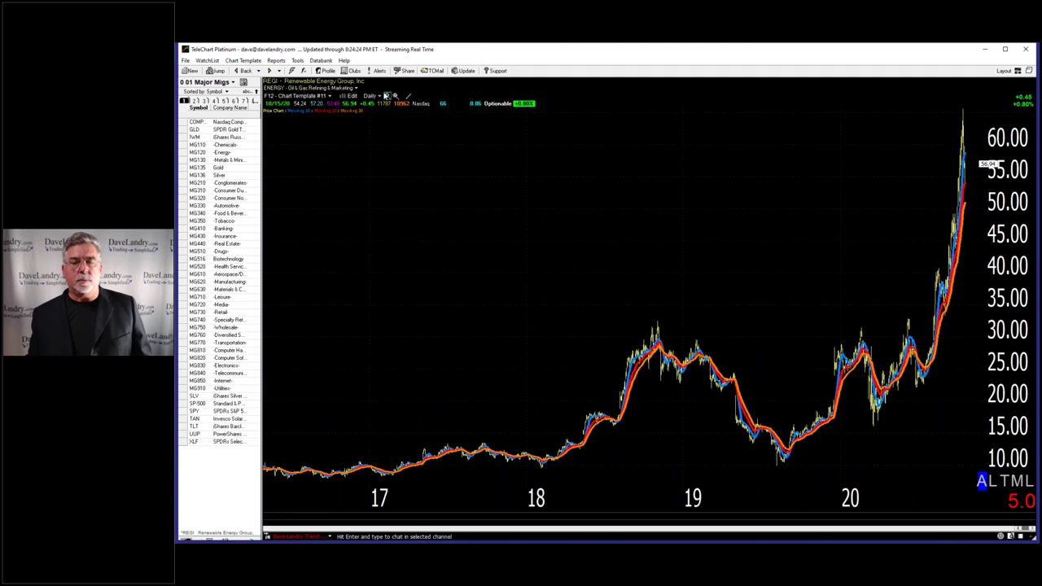
{"action": "left_click", "coordinate": [387, 96]}
{"action": "left_click", "coordinate": [387, 96]}
{"action": "left_click", "coordinate": [388, 96]}
{"action": "left_click", "coordinate": [388, 96]}
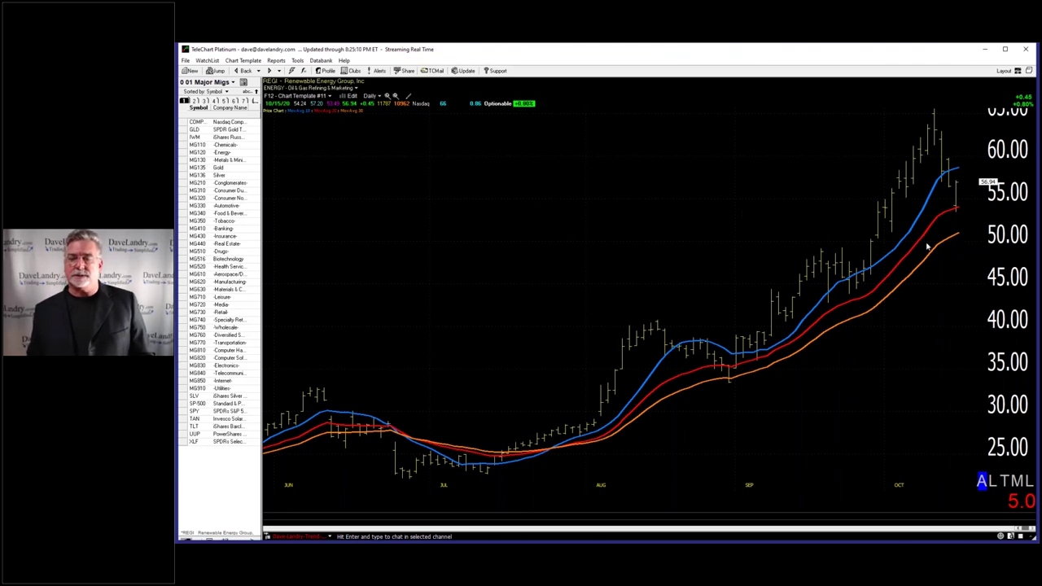
Step: Draw two rising trendlines on REGI, one from the late-September lows to the October high and one from late August to late September
{"action": "mouse_move", "coordinate": [850, 290]}
{"action": "left_mouse_down"}
{"action": "mouse_move", "coordinate": [897, 169]}
{"action": "mouse_move", "coordinate": [936, 115]}
{"action": "left_mouse_up"}
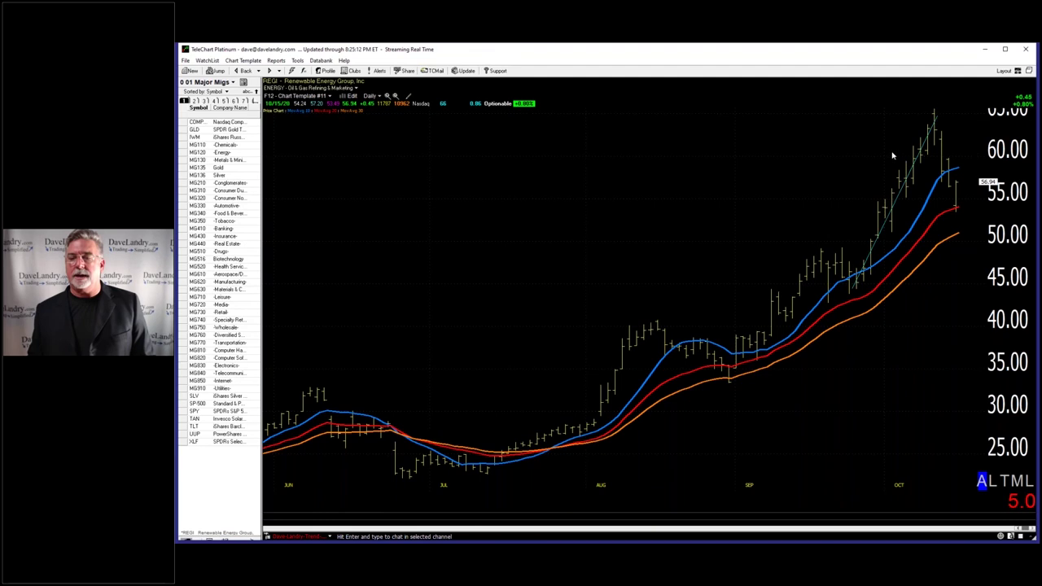
{"action": "left_click_drag", "start_coordinate": [678, 411], "coordinate": [876, 269]}
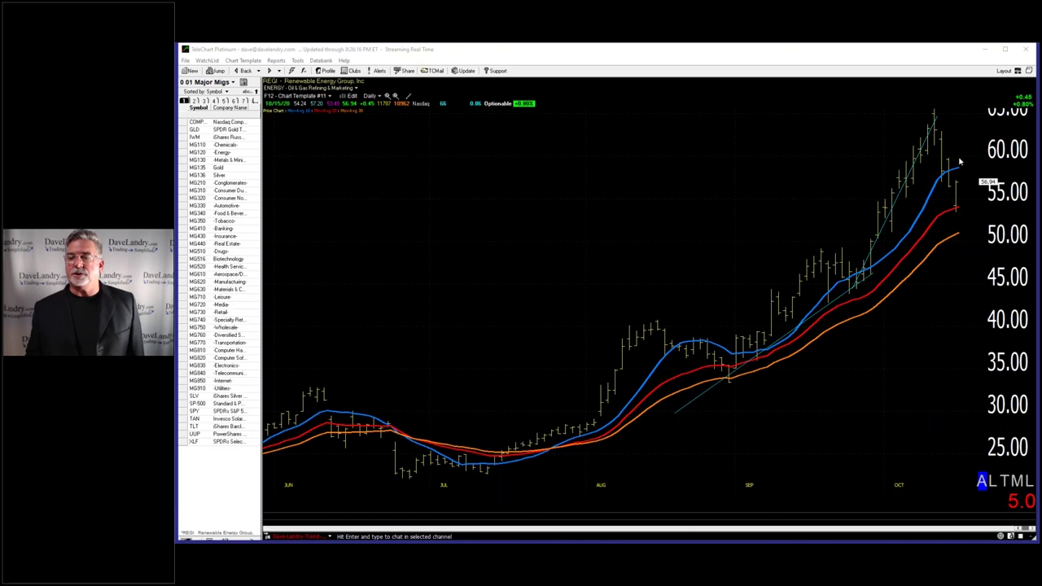
Step: Bring up the daily SLV chart, followed by the GME chart
{"action": "type", "text": "SLV"}
{"action": "key", "text": "Return"}
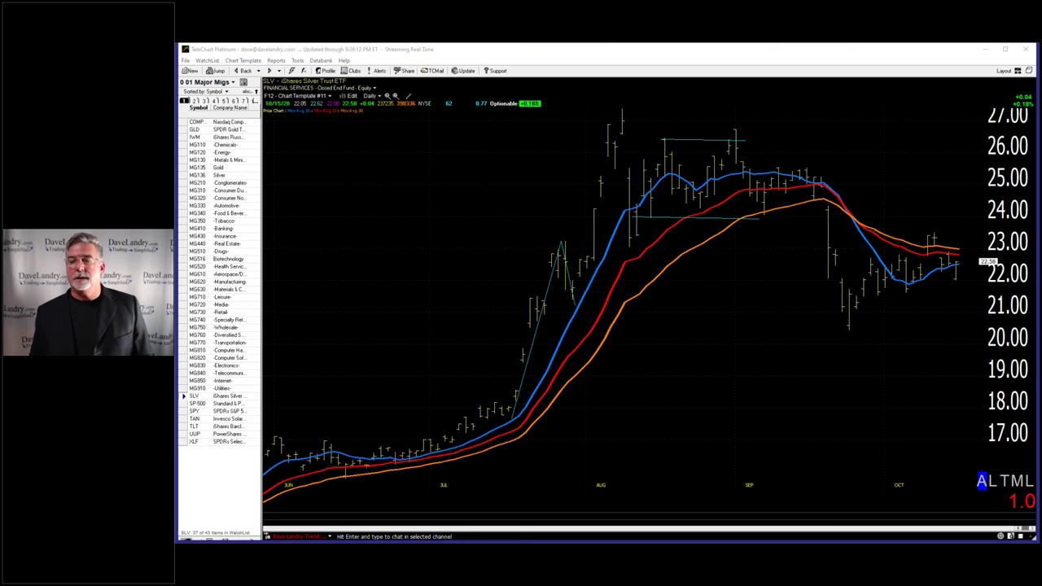
{"action": "left_click", "coordinate": [917, 184]}
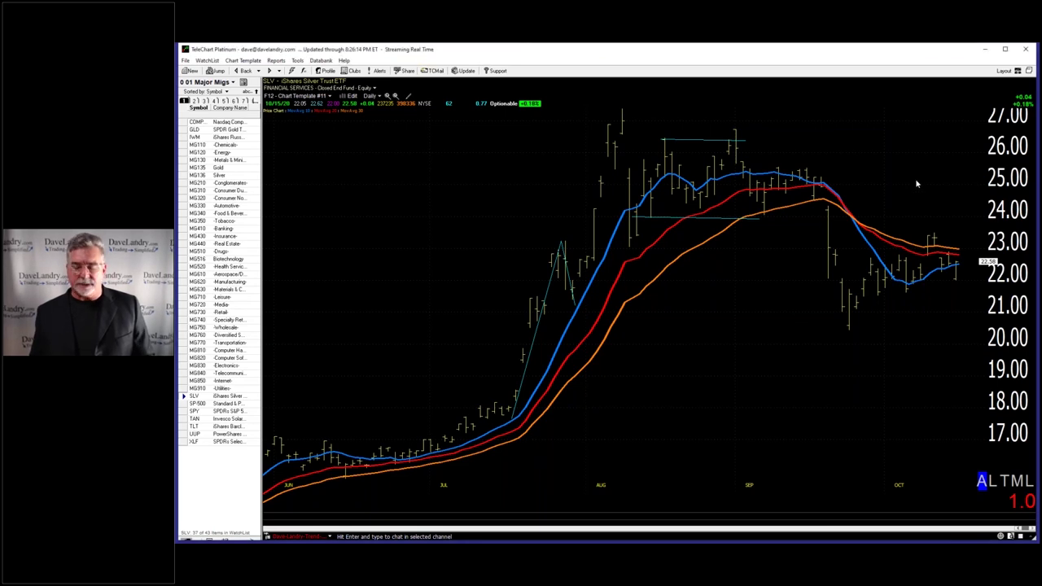
{"action": "type", "text": "GME"}
{"action": "key", "text": "Return"}
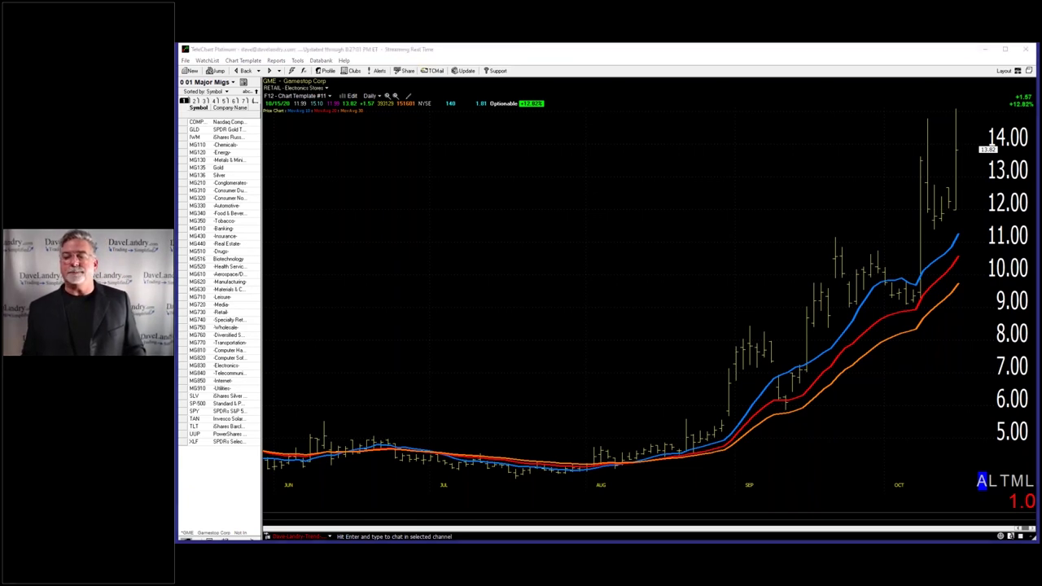
Step: Open the BYND chart and draw a rising trendline from the early-September lows to the October high area
{"action": "left_click", "coordinate": [592, 356]}
{"action": "key", "text": "ctrl+j"}
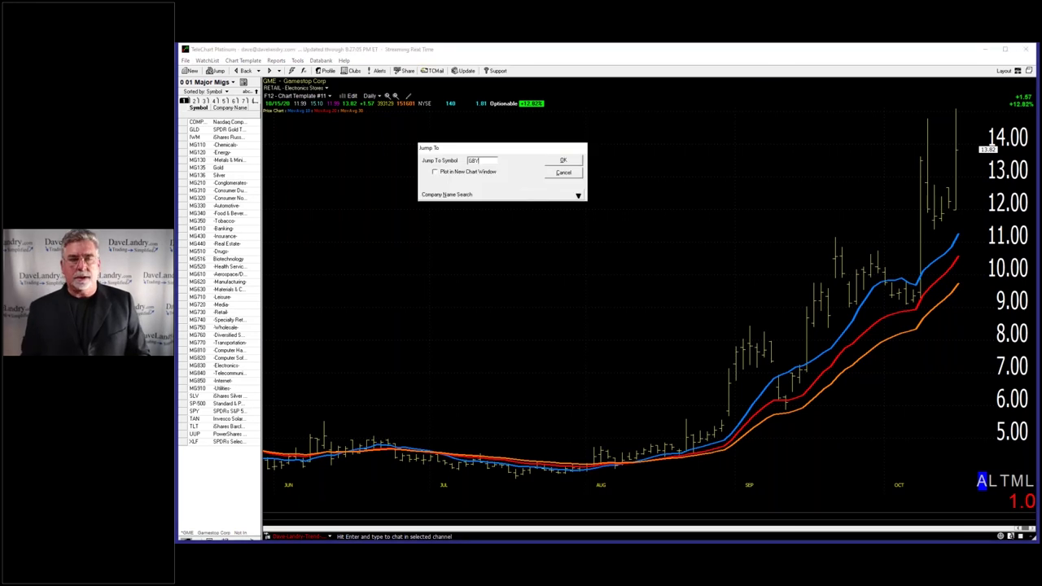
{"action": "type", "text": "BYND"}
{"action": "key", "text": "Return"}
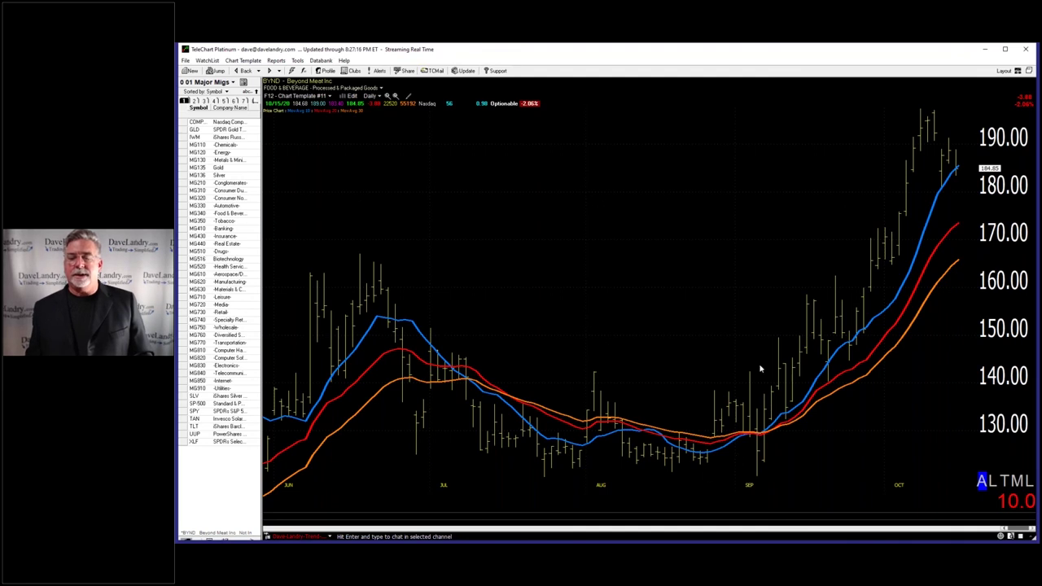
{"action": "mouse_move", "coordinate": [747, 440]}
{"action": "left_mouse_down"}
{"action": "mouse_move", "coordinate": [853, 317]}
{"action": "mouse_move", "coordinate": [928, 110]}
{"action": "mouse_move", "coordinate": [935, 149]}
{"action": "left_mouse_up"}
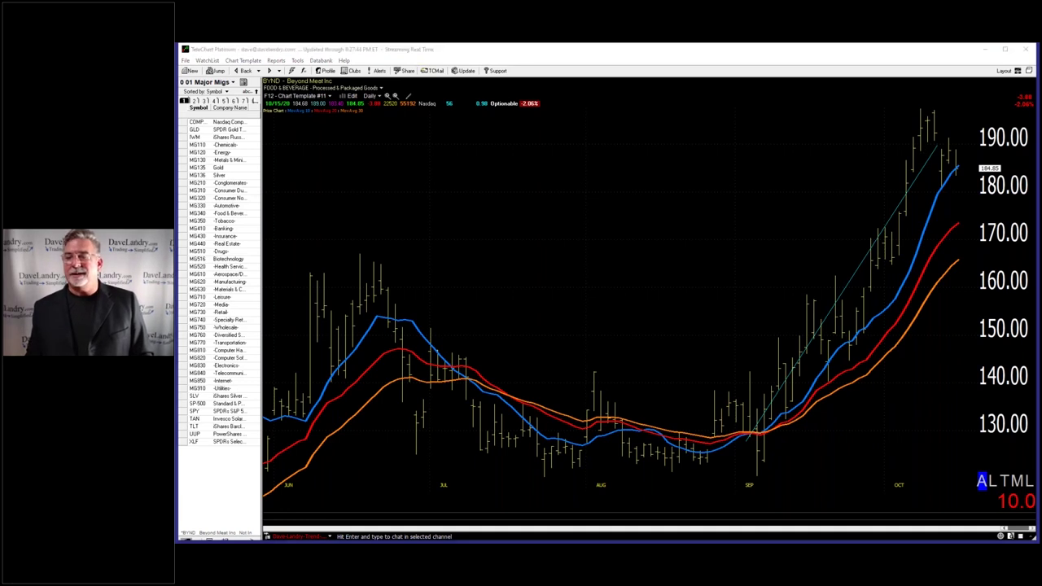
Step: Open the NVTA chart
{"action": "left_click", "coordinate": [787, 254]}
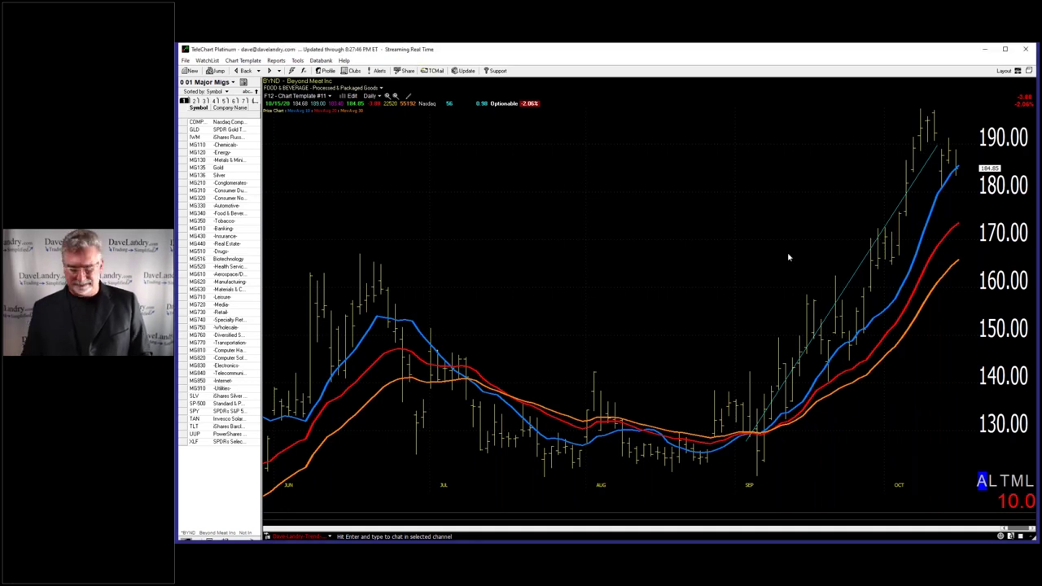
{"action": "type", "text": "NVTA"}
{"action": "key", "text": "Return"}
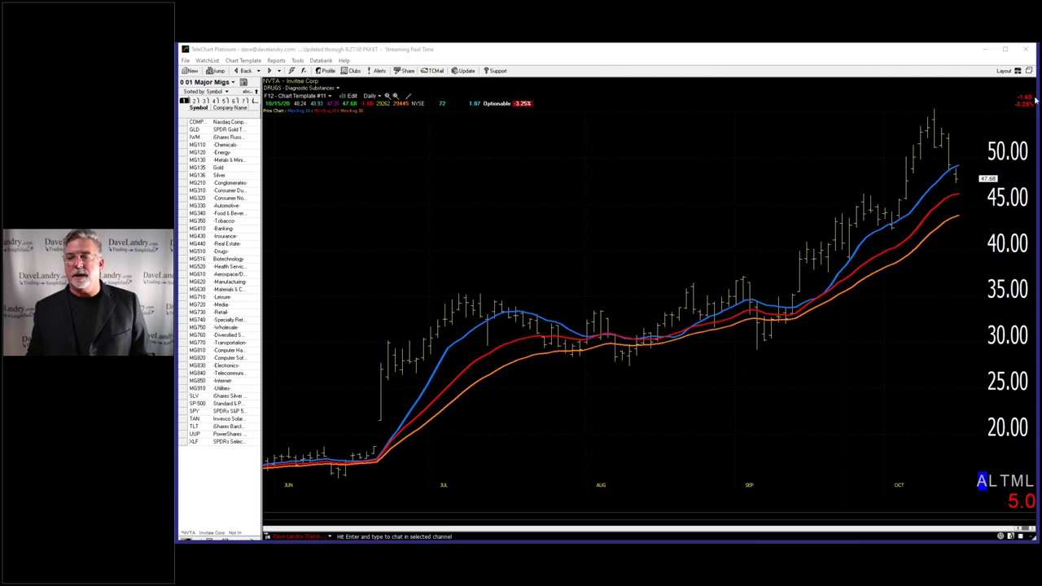
Step: Open the PRLD chart and draw a rising trendline from the first bars to the October peak and a falling one to the latest bar
{"action": "left_click", "coordinate": [645, 216]}
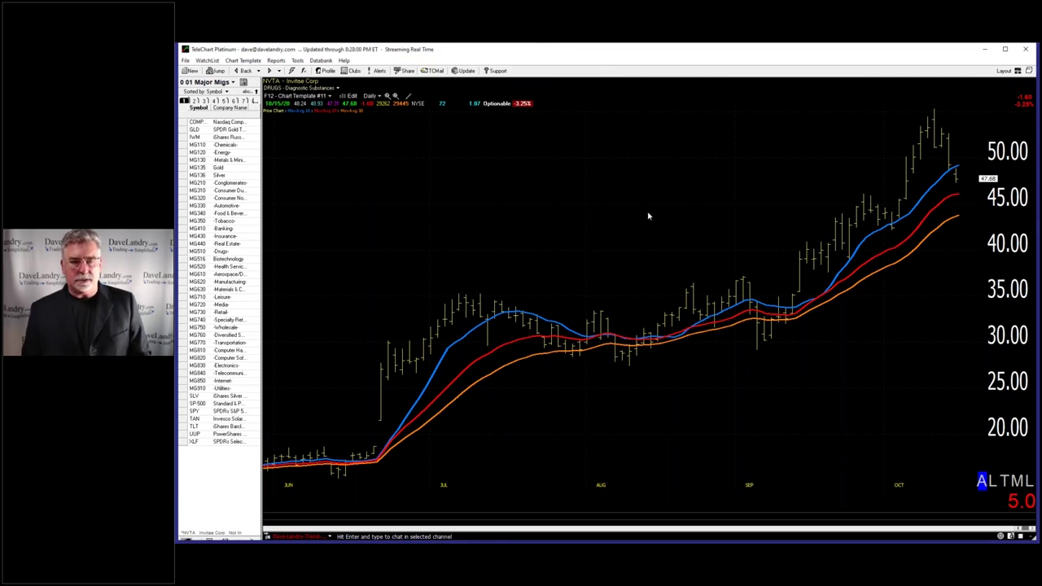
{"action": "type", "text": "jPFE"}
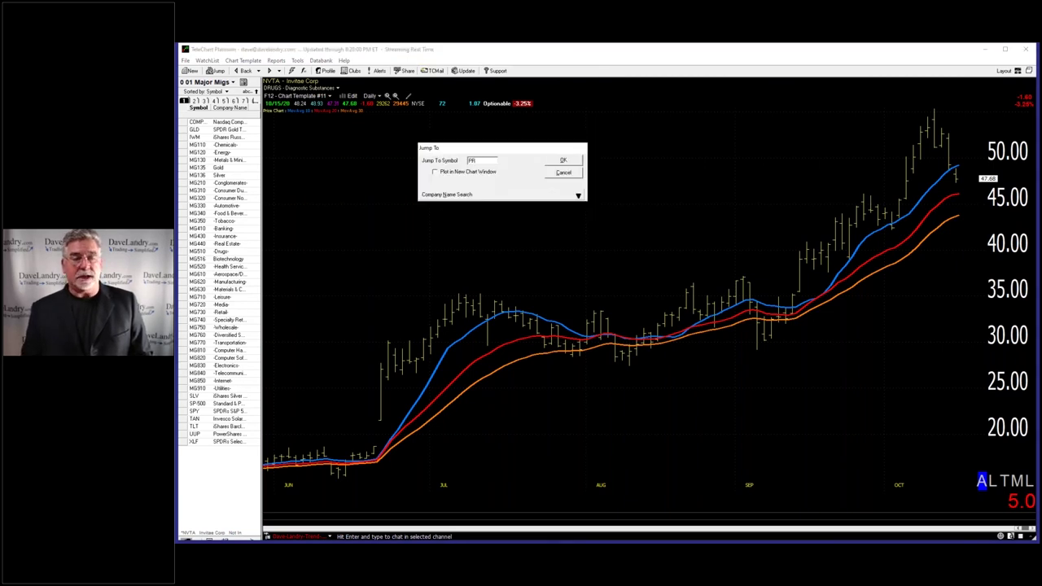
{"action": "type", "text": "D"}
{"action": "key", "text": "Return"}
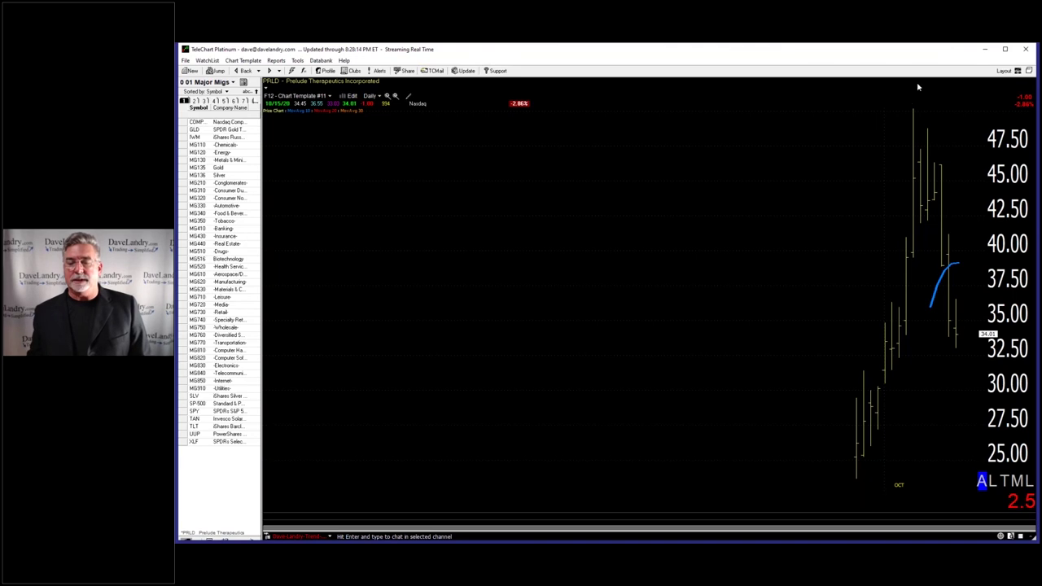
{"action": "mouse_move", "coordinate": [840, 461]}
{"action": "left_mouse_down"}
{"action": "mouse_move", "coordinate": [857, 300]}
{"action": "mouse_move", "coordinate": [926, 114]}
{"action": "mouse_move", "coordinate": [957, 338]}
{"action": "left_mouse_up"}
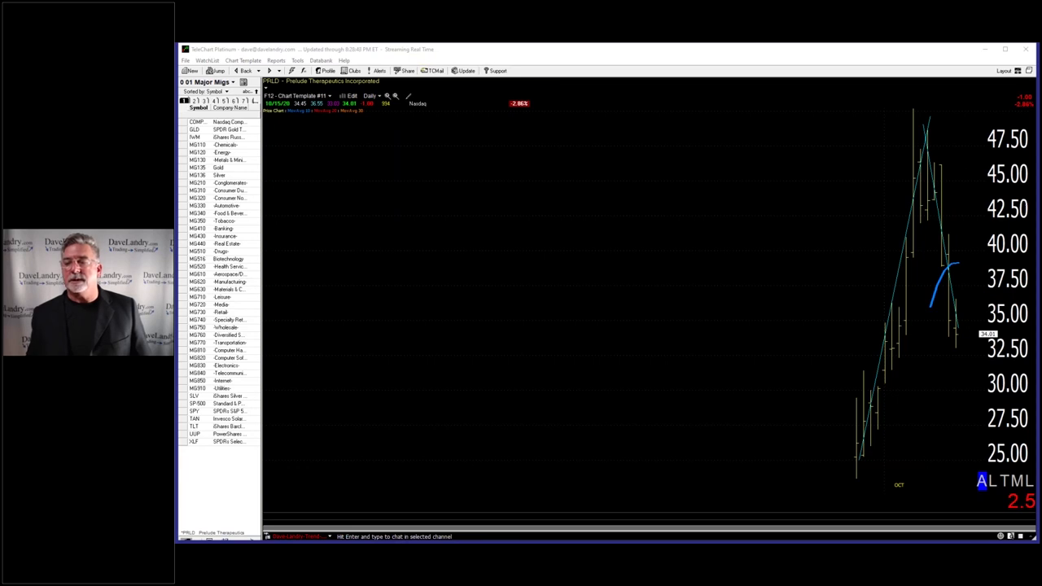
Step: Return to the REGI chart, followed by the SWAV chart
{"action": "type", "text": "REGI"}
{"action": "key", "text": "Return"}
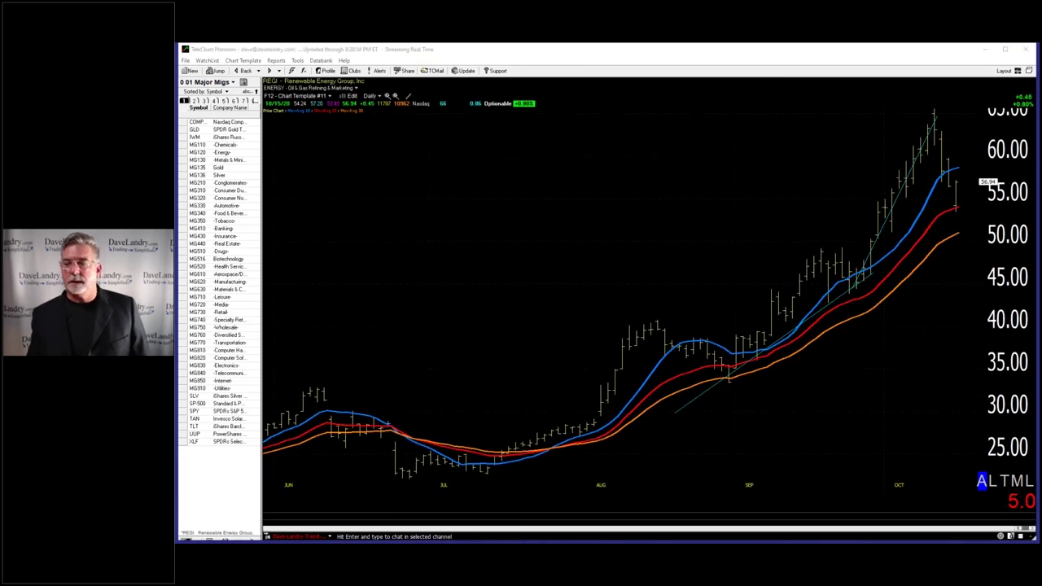
{"action": "type", "text": "SWAV"}
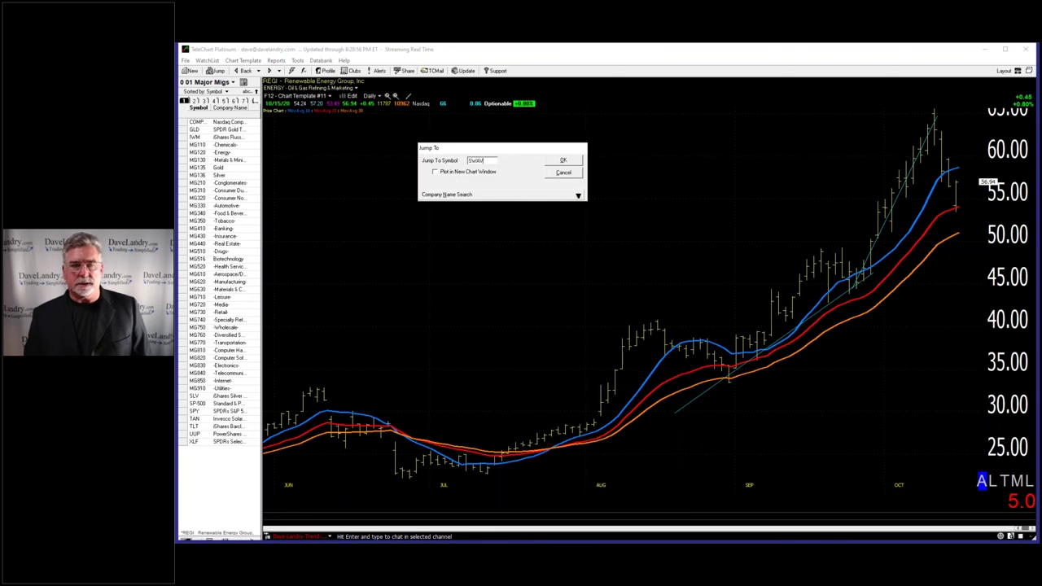
{"action": "key", "text": "Return"}
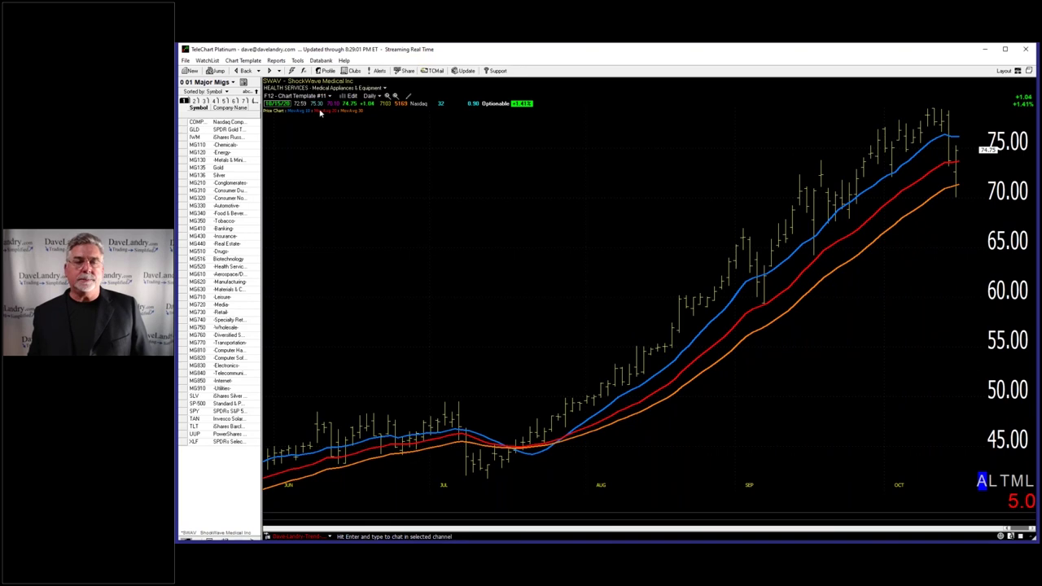
Step: Examine SWAV's full price history since its first bars and narrow the view to the April–October daily range
{"action": "left_click", "coordinate": [396, 95]}
{"action": "left_click", "coordinate": [395, 95]}
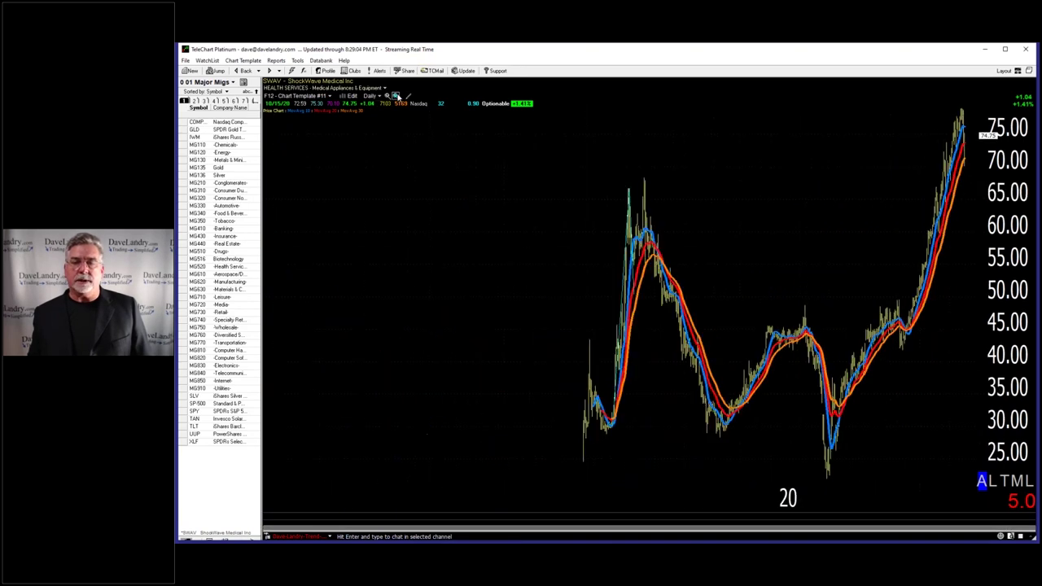
{"action": "left_click", "coordinate": [395, 95]}
{"action": "left_click", "coordinate": [389, 95]}
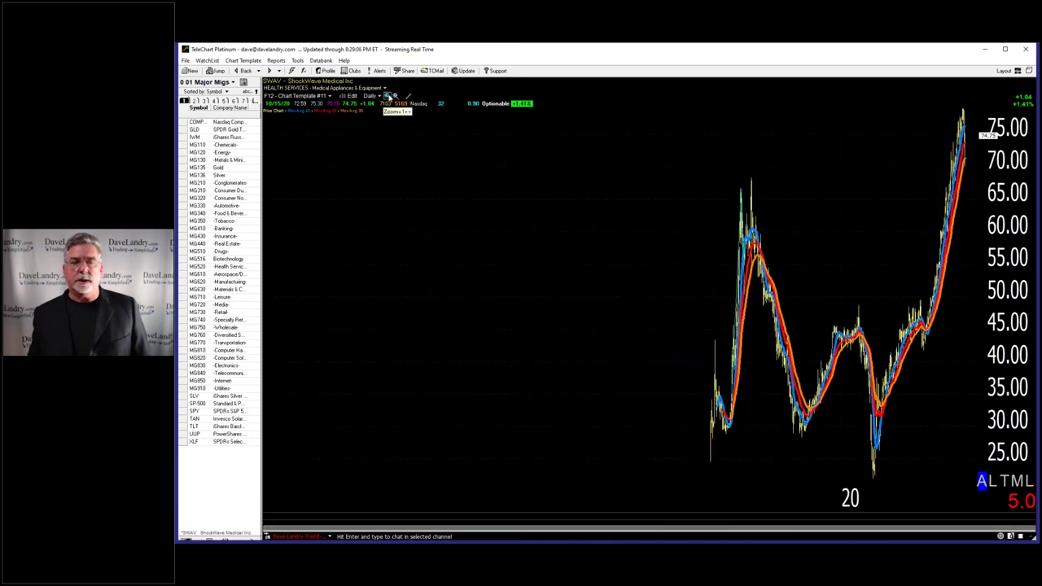
{"action": "left_click", "coordinate": [389, 96]}
{"action": "left_click", "coordinate": [389, 95]}
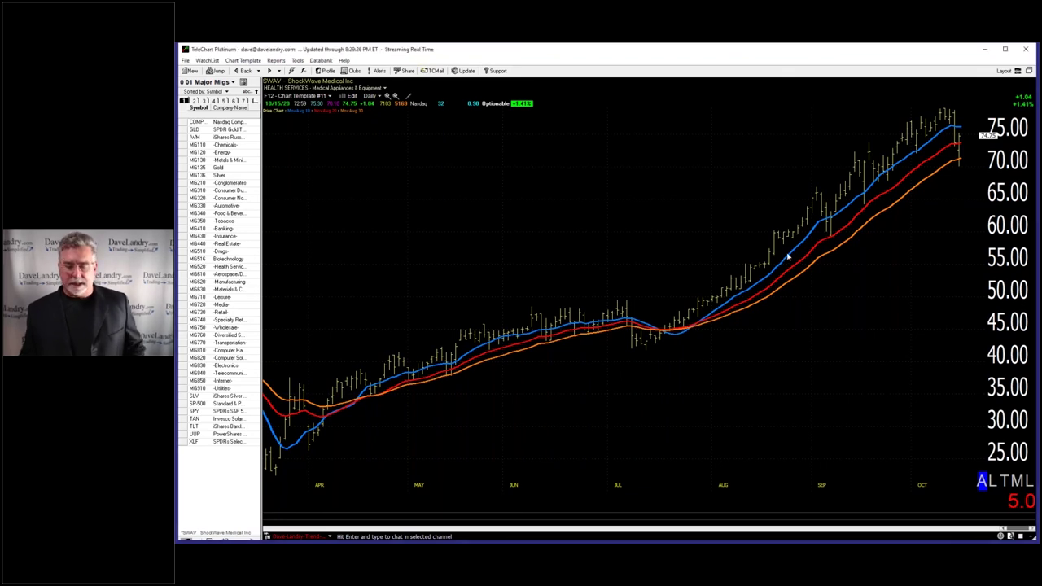
Step: Open the IMTX chart and draw trendlines rising from the mid-September low to the October high and falling to the latest bar
{"action": "type", "text": "IMTX"}
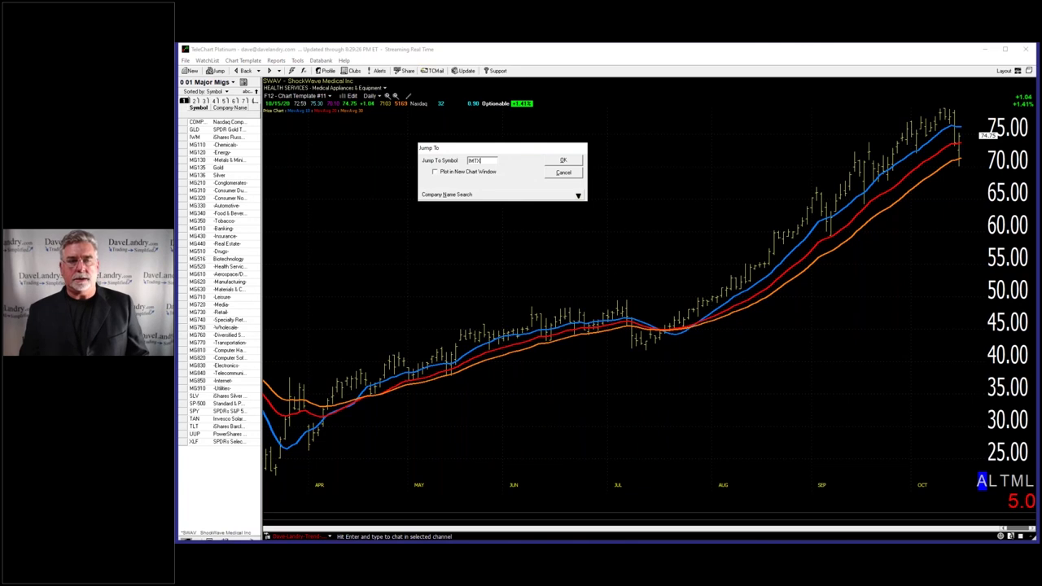
{"action": "key", "text": "Return"}
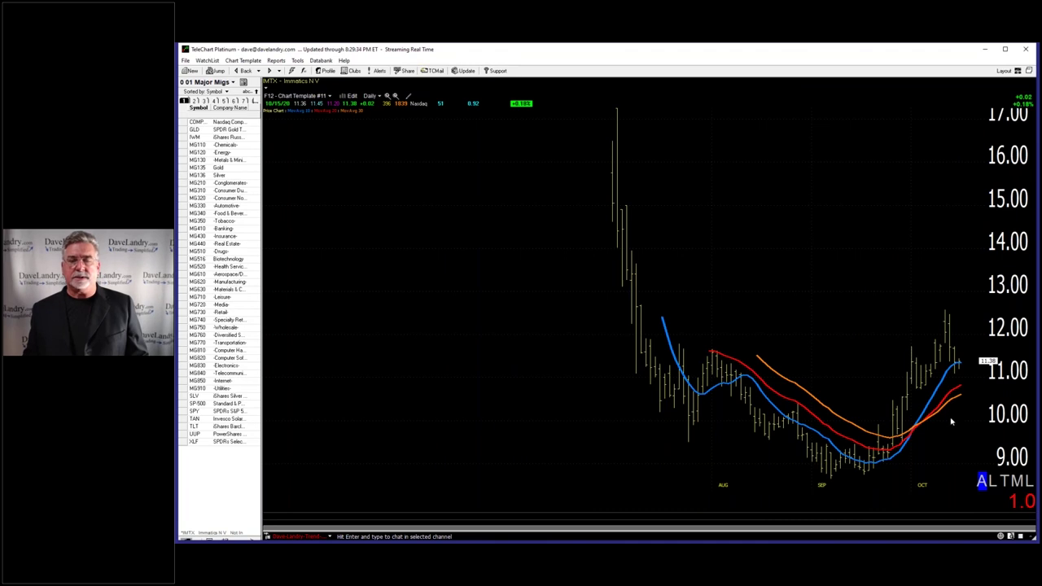
{"action": "left_click_drag", "start_coordinate": [864, 463], "coordinate": [950, 316]}
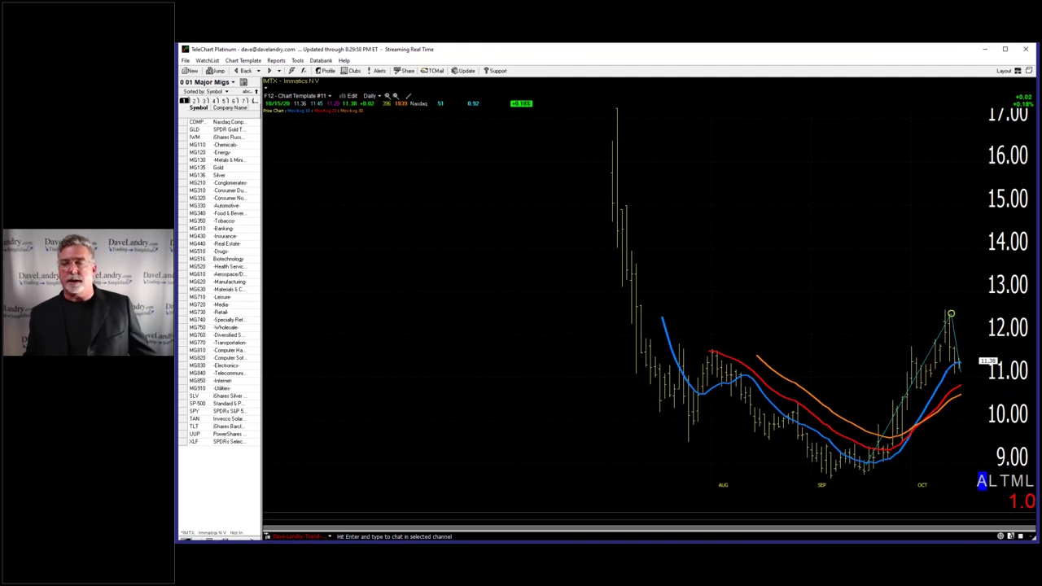
Step: Open the WWR chart and draw trendlines up the early-October spike to its peak and down to the latest bar
{"action": "left_click", "coordinate": [895, 143]}
{"action": "type", "text": "WWR"}
{"action": "key", "text": "Return"}
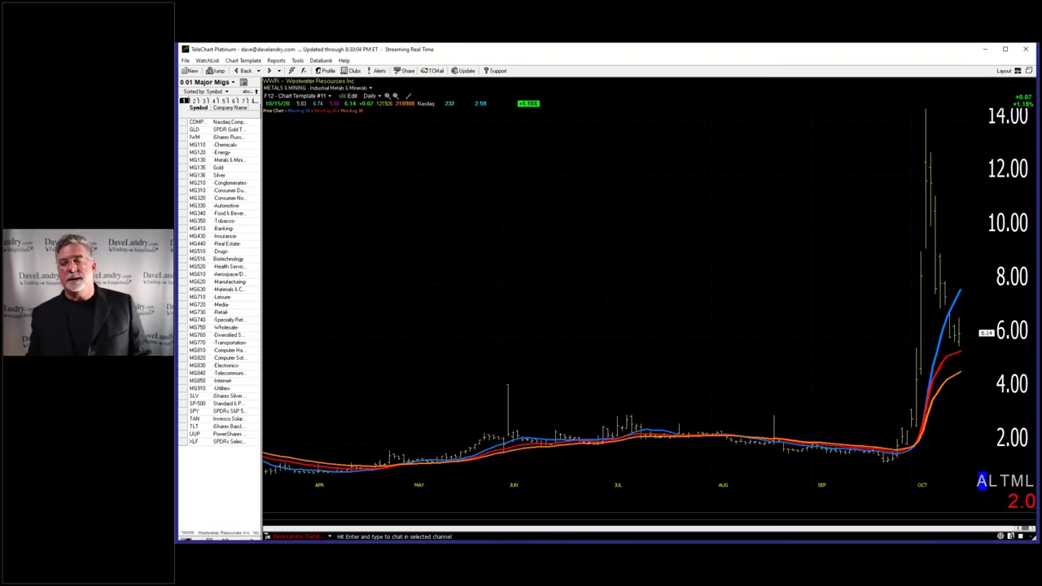
{"action": "mouse_move", "coordinate": [910, 449]}
{"action": "left_mouse_down"}
{"action": "mouse_move", "coordinate": [924, 107]}
{"action": "mouse_move", "coordinate": [964, 345]}
{"action": "left_mouse_up"}
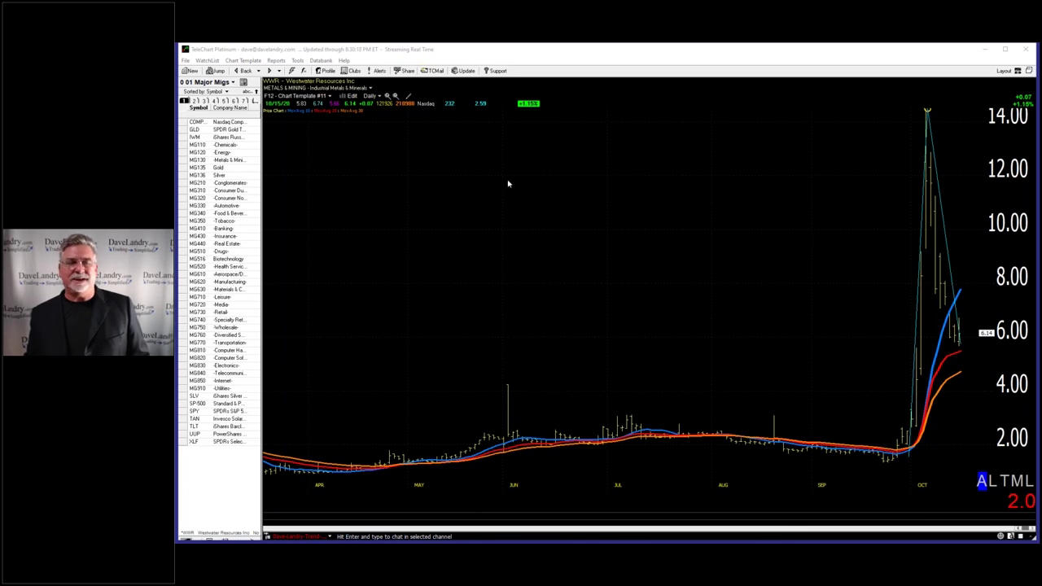
Step: Reopen the PRLD chart to review its trendlines
{"action": "left_click", "coordinate": [600, 218]}
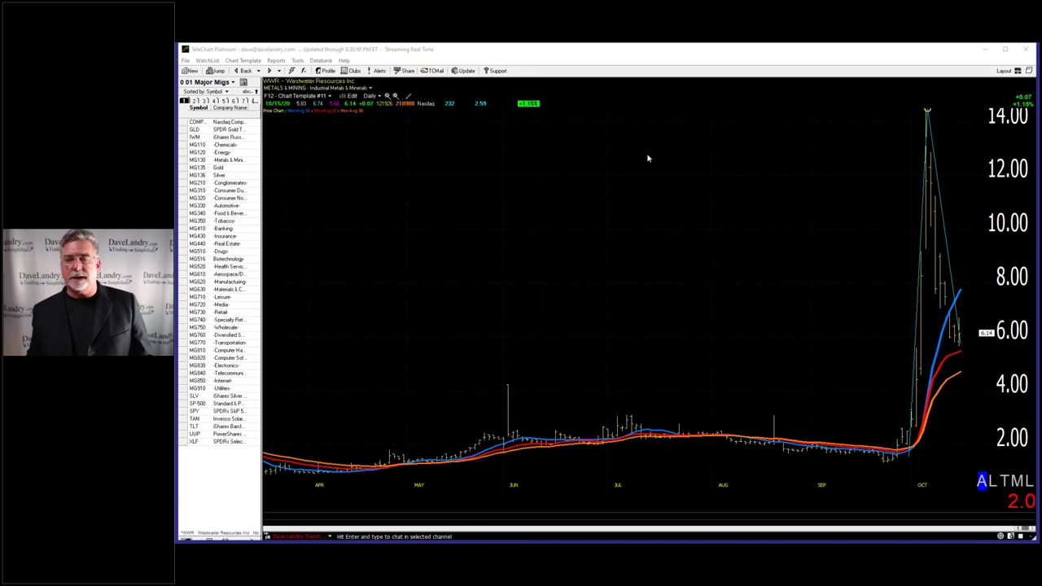
{"action": "type", "text": "PFF"}
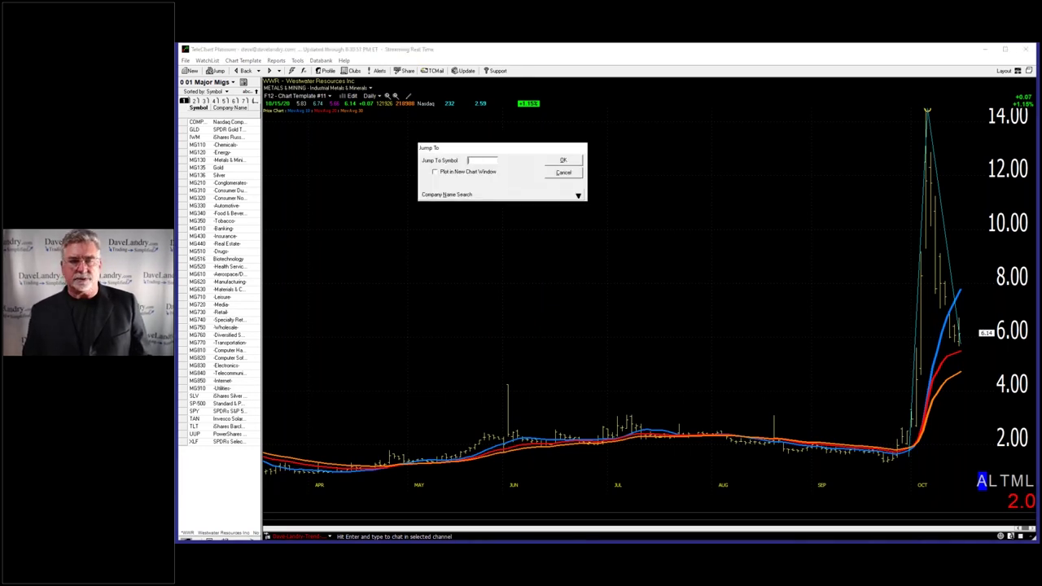
{"action": "type", "text": "D"}
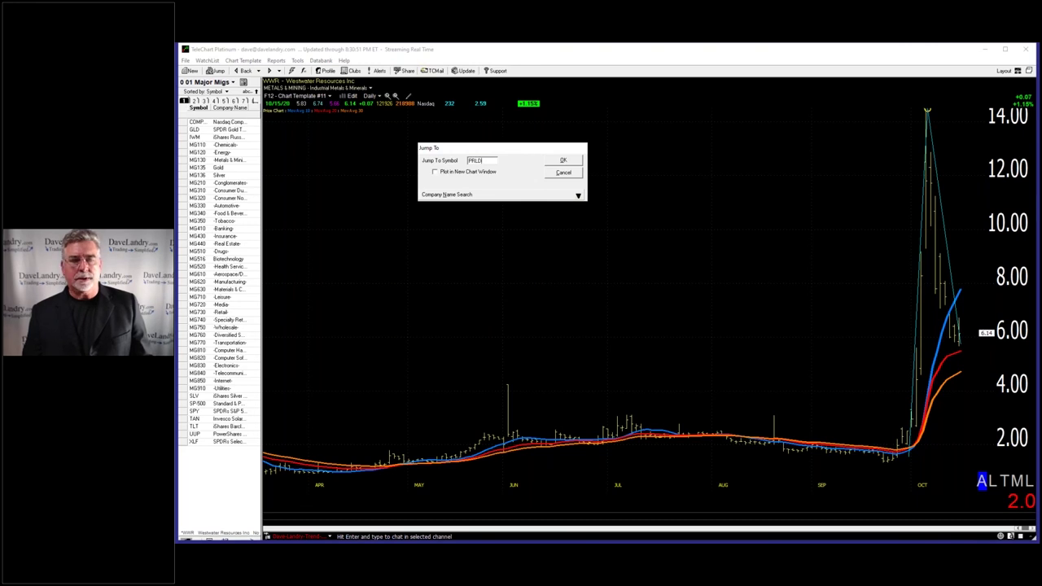
{"action": "key", "text": "Return"}
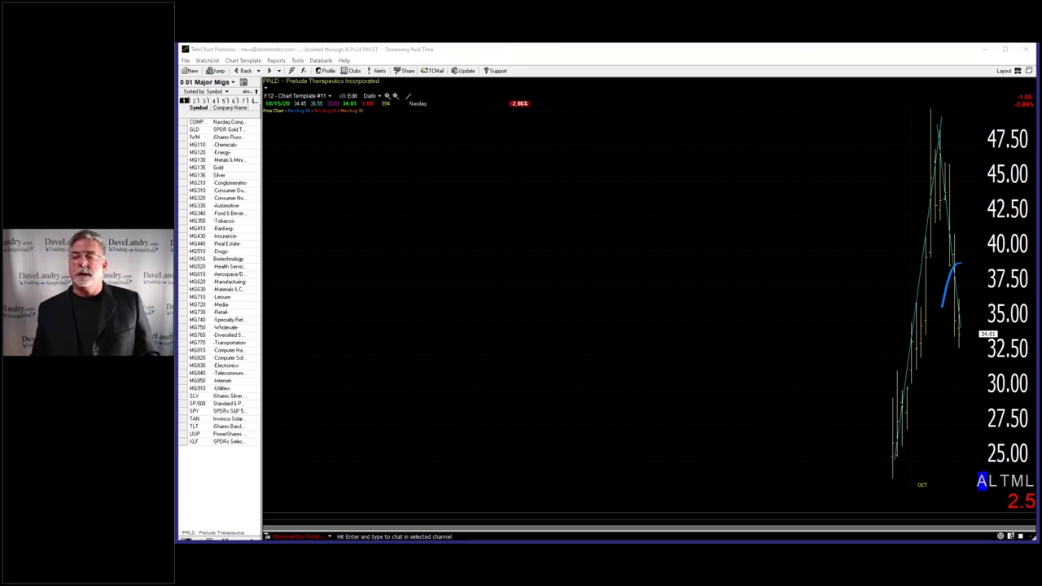
{"action": "left_click", "coordinate": [763, 188]}
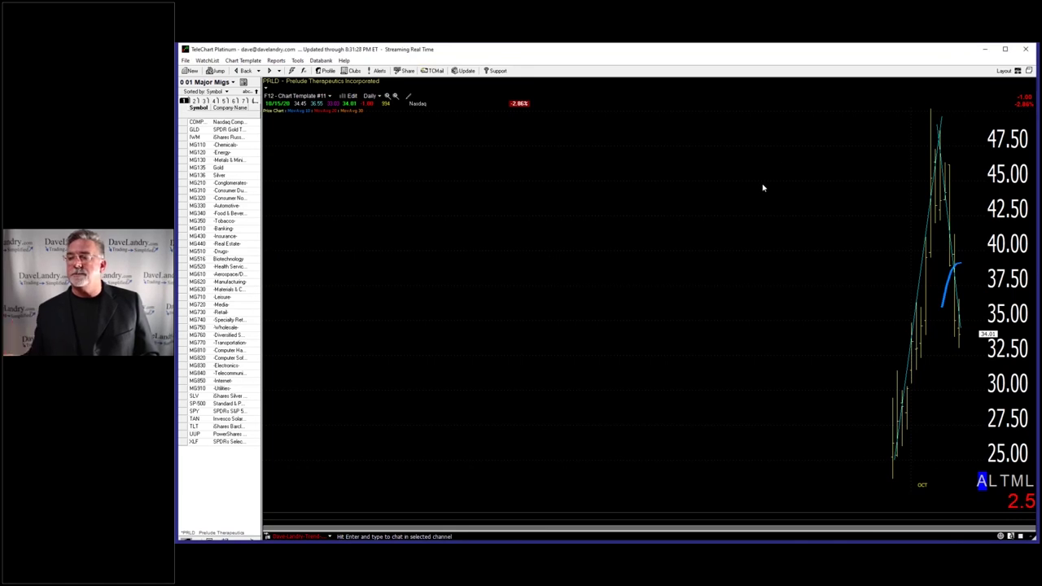